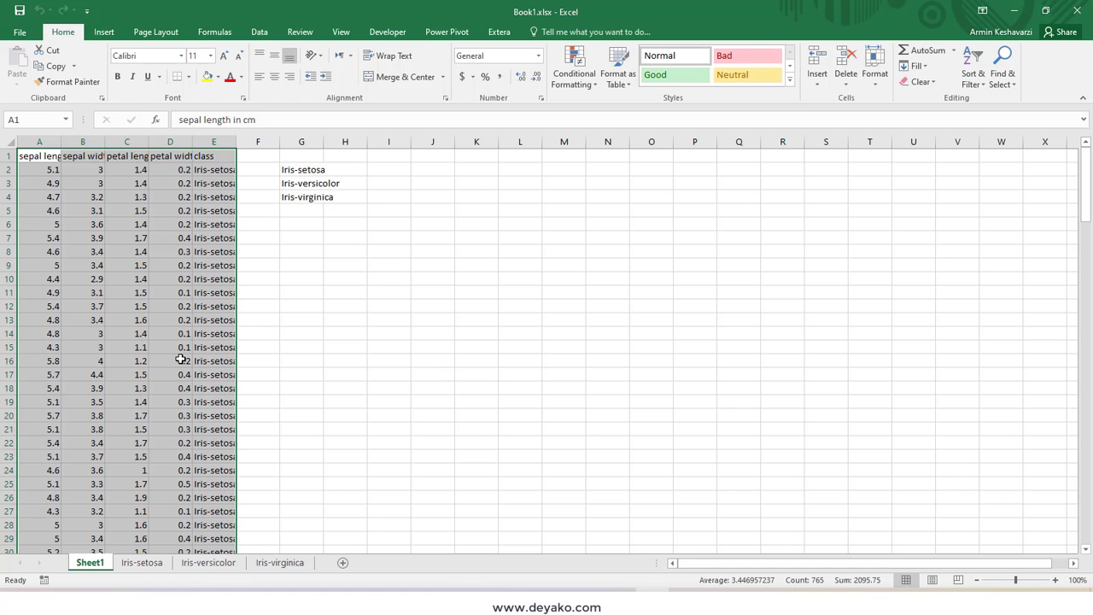
Check each Iris class sheet, then scroll through the iris data on Sheet1.
click(181, 358)
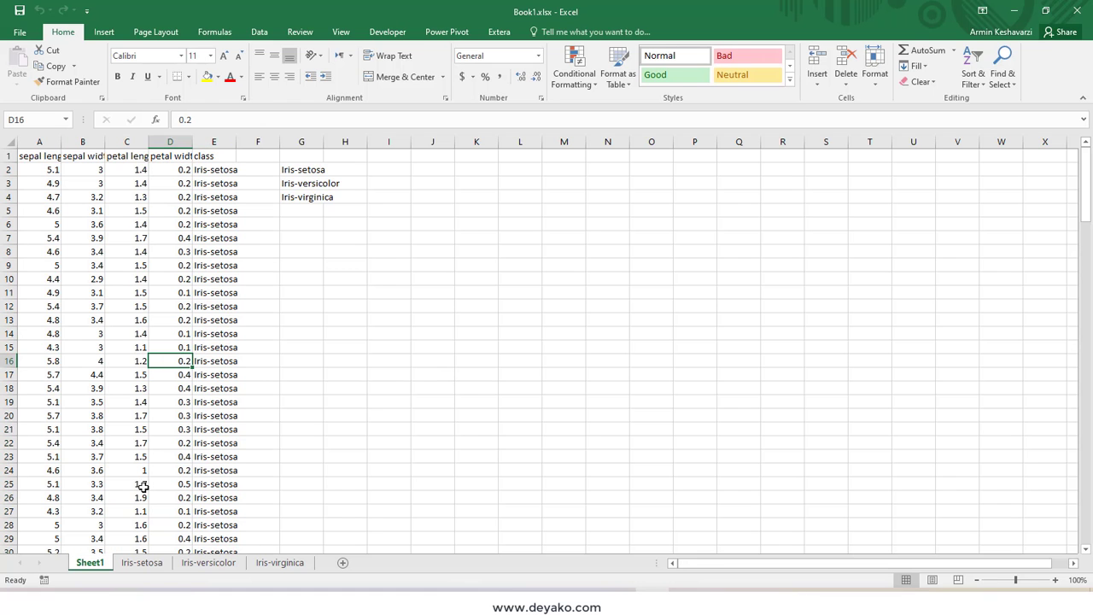
click(141, 563)
click(201, 564)
click(286, 563)
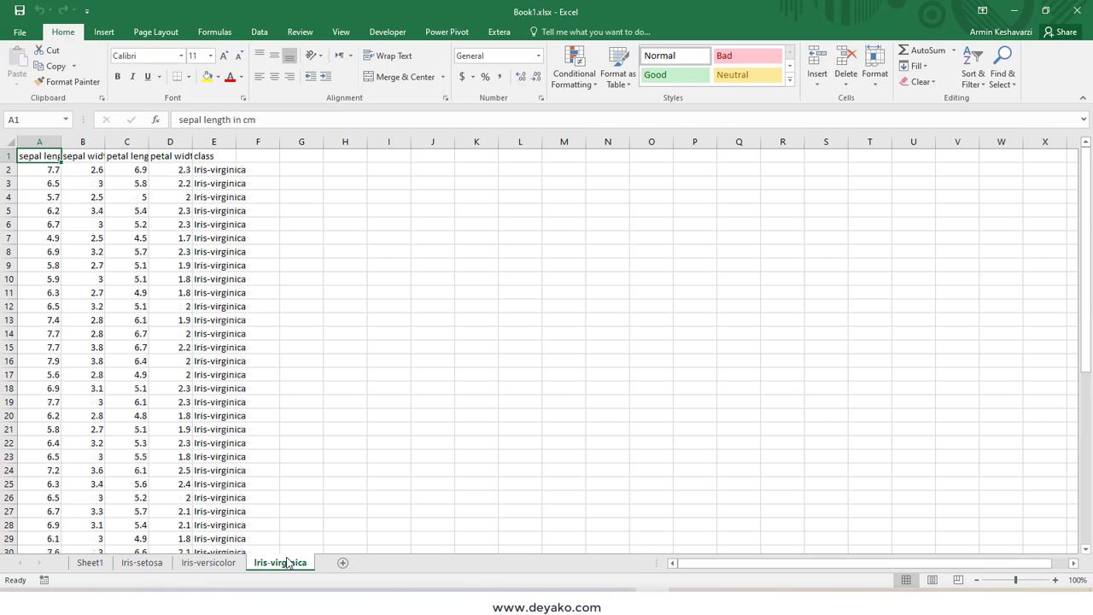
click(91, 564)
scroll(146, 248, down, 4)
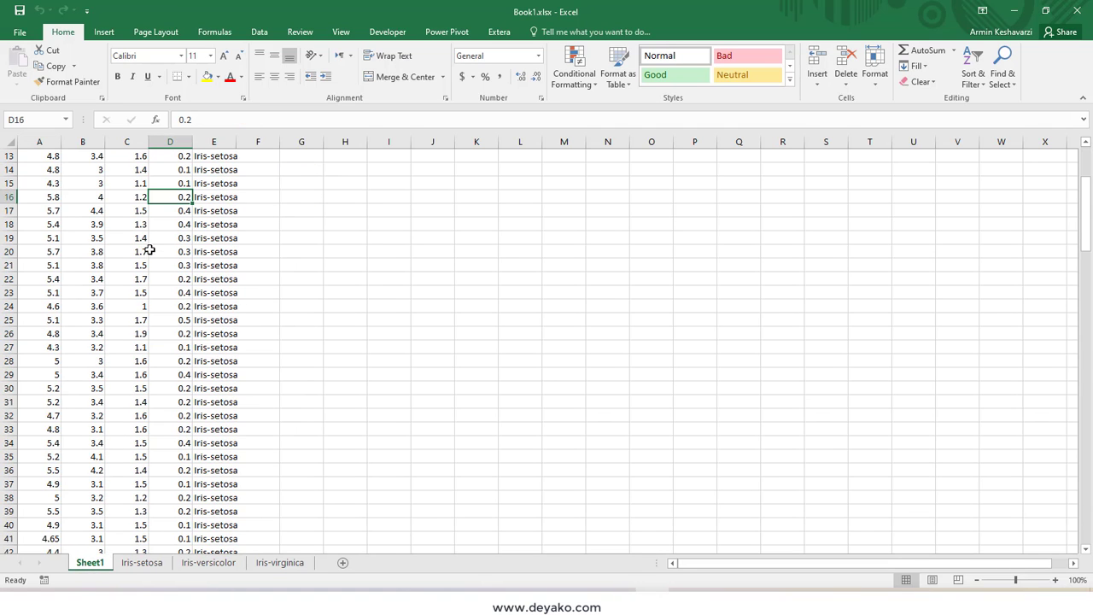
scroll(146, 256, down, 6)
scroll(146, 290, down, 4)
scroll(145, 310, down, 4)
scroll(145, 310, up, 12)
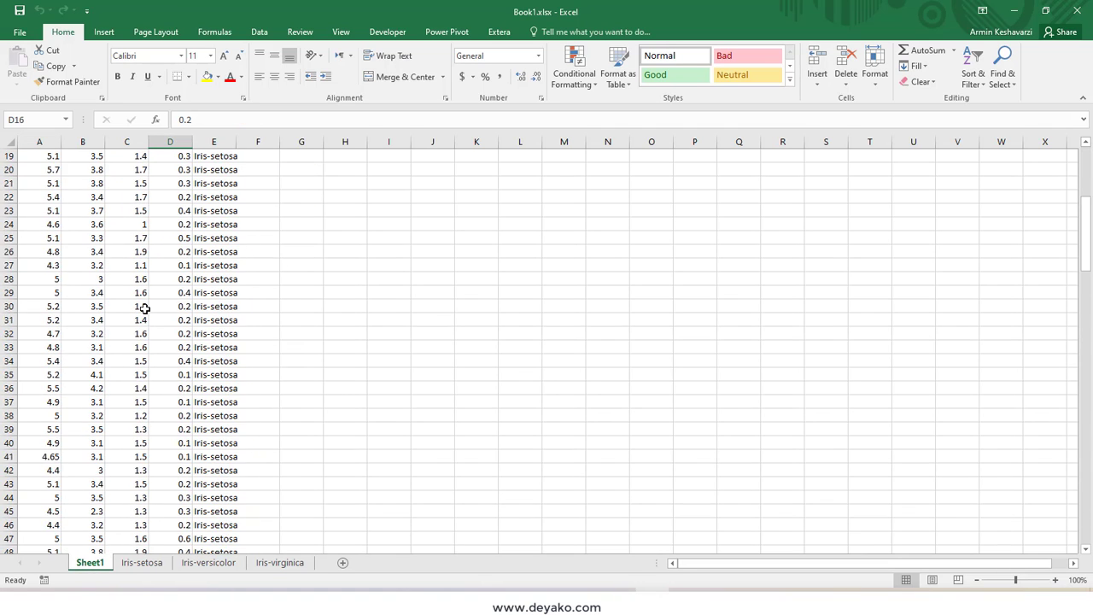
scroll(145, 305, up, 7)
Highlight the setosa rows in columns A–E and the class names in G3 and G4.
mouse_move(34, 168)
mouse_down()
mouse_move(217, 517)
mouse_move(218, 446)
mouse_up()
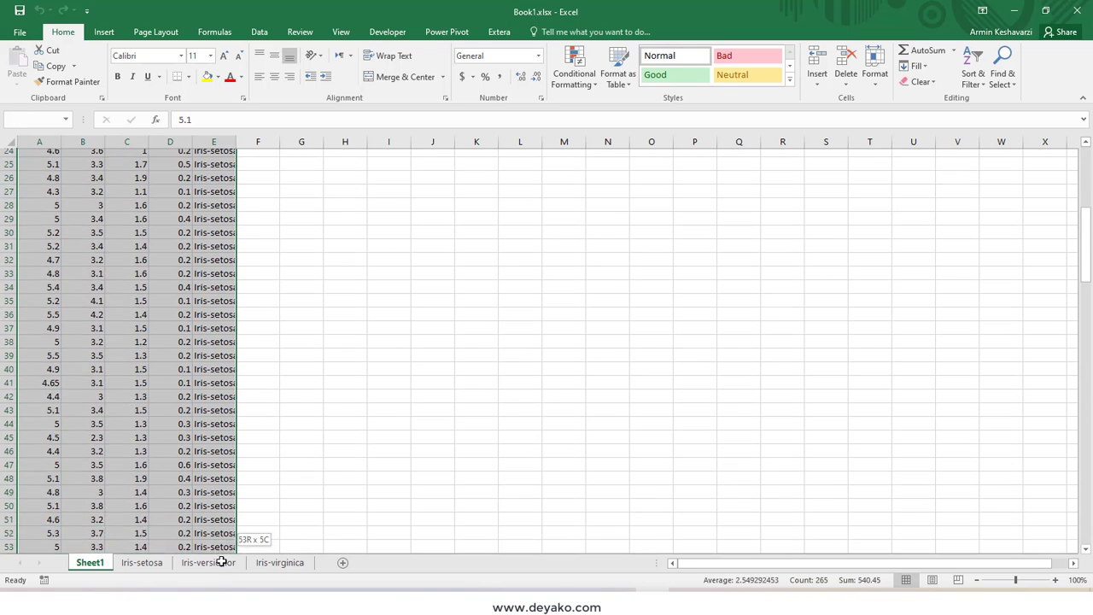
scroll(219, 385, up, 10)
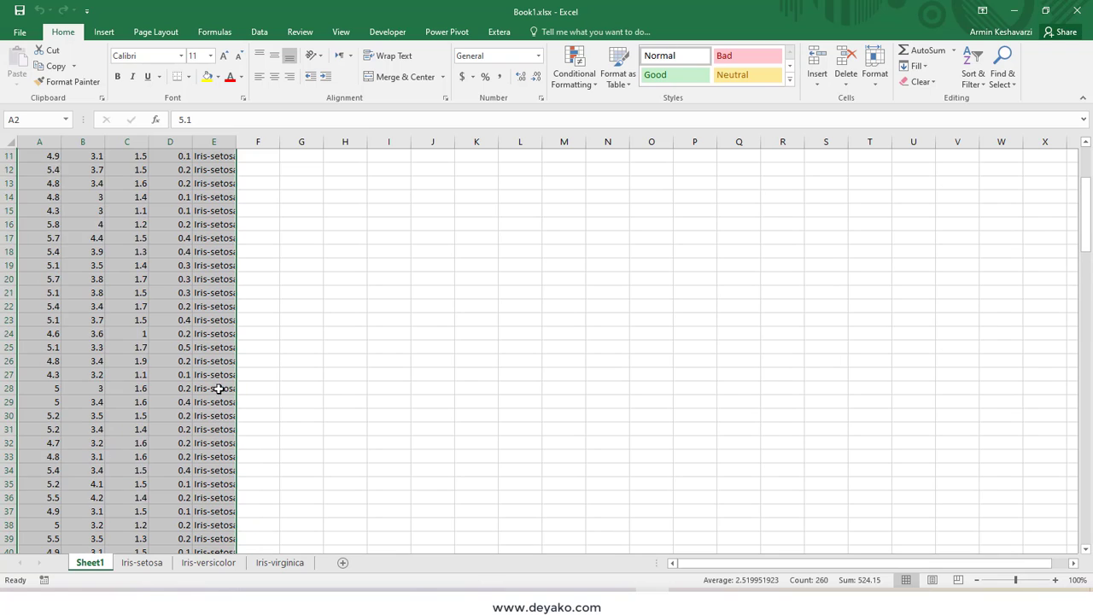
click(305, 177)
click(318, 198)
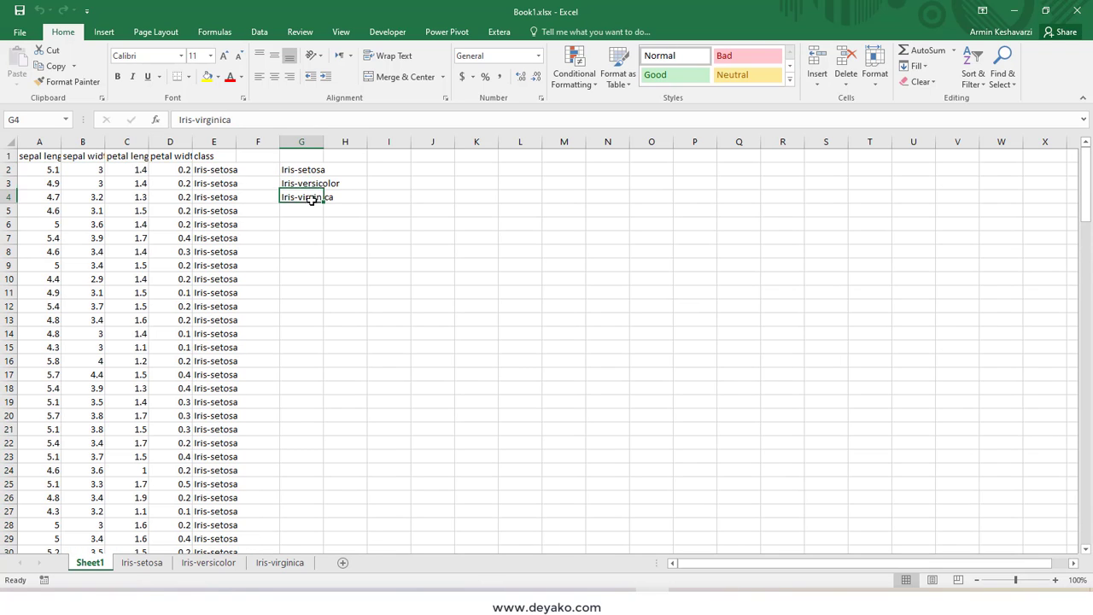
Cycle repeatedly through the Iris-setosa, Iris-versicolor and Iris-virginica sheets and back to Sheet1.
click(142, 565)
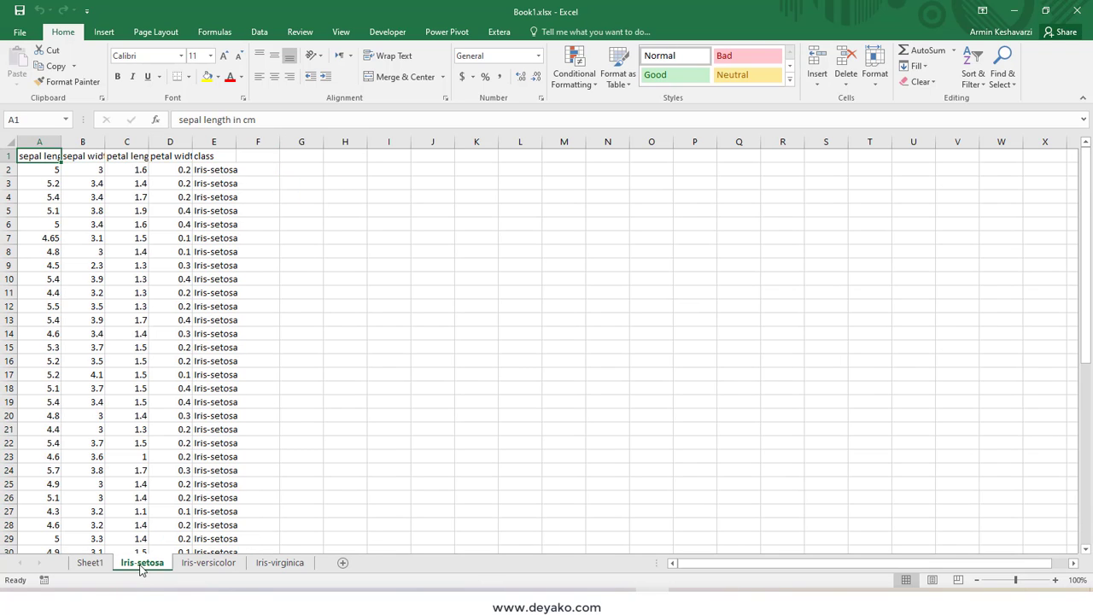
click(207, 562)
click(279, 563)
click(142, 565)
click(89, 565)
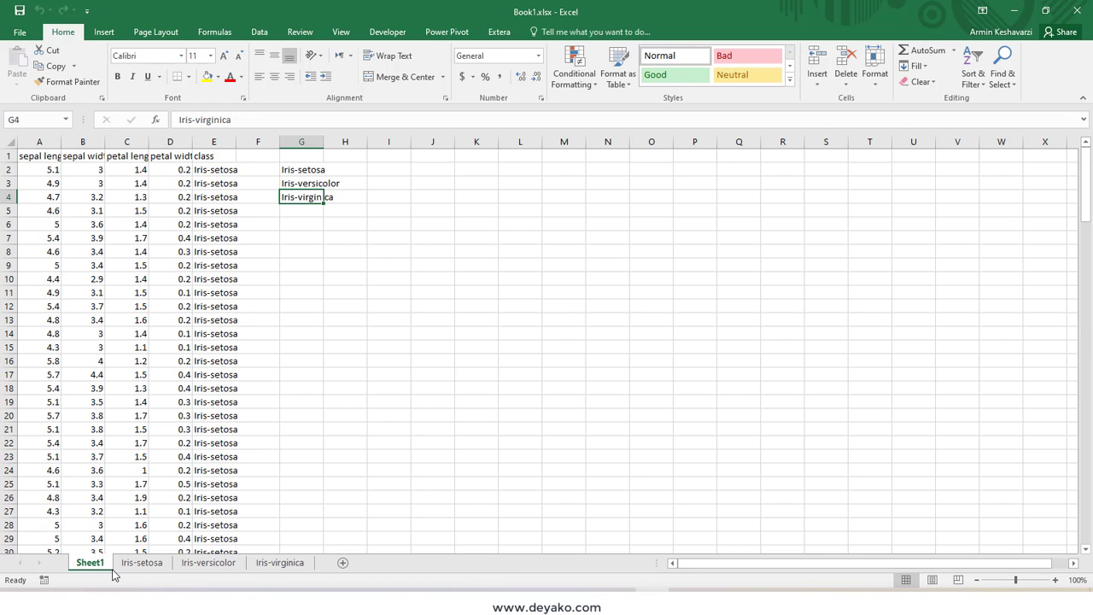
click(142, 564)
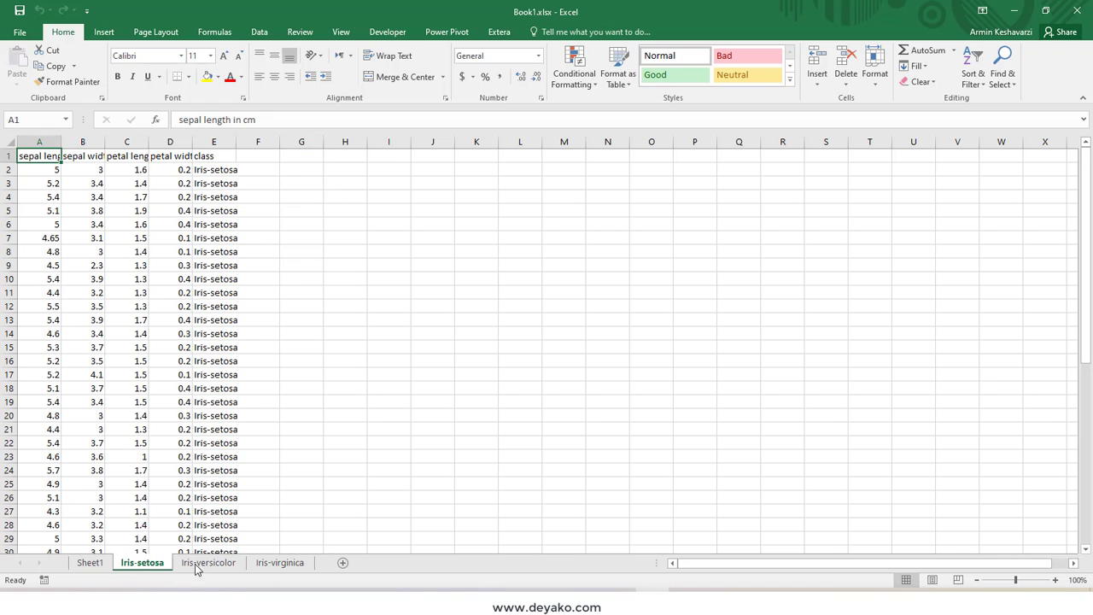
click(208, 563)
click(277, 566)
click(208, 564)
click(142, 564)
click(89, 564)
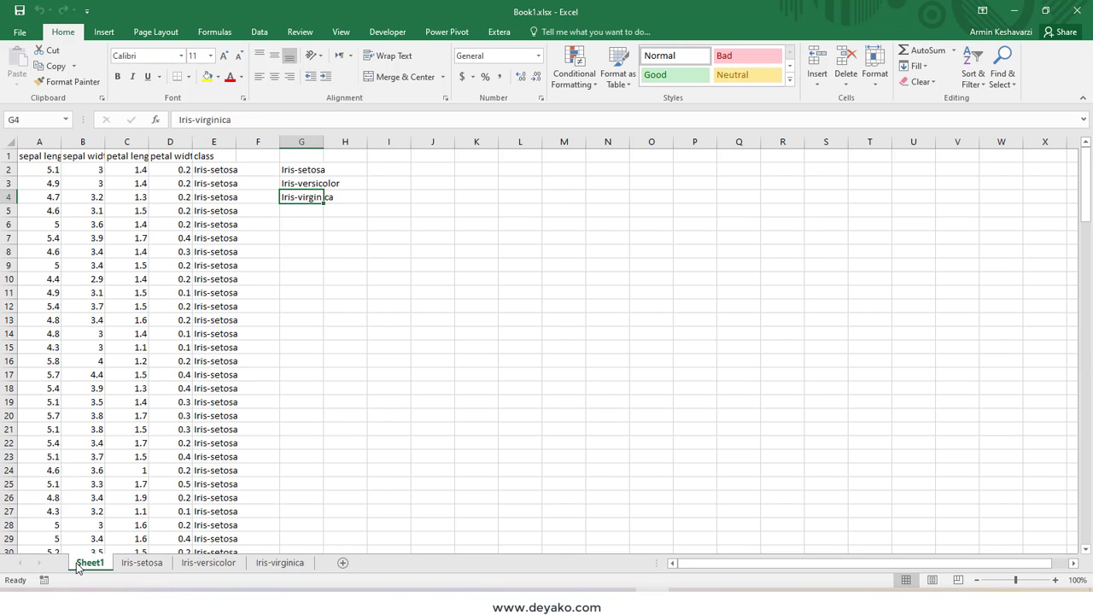
click(138, 564)
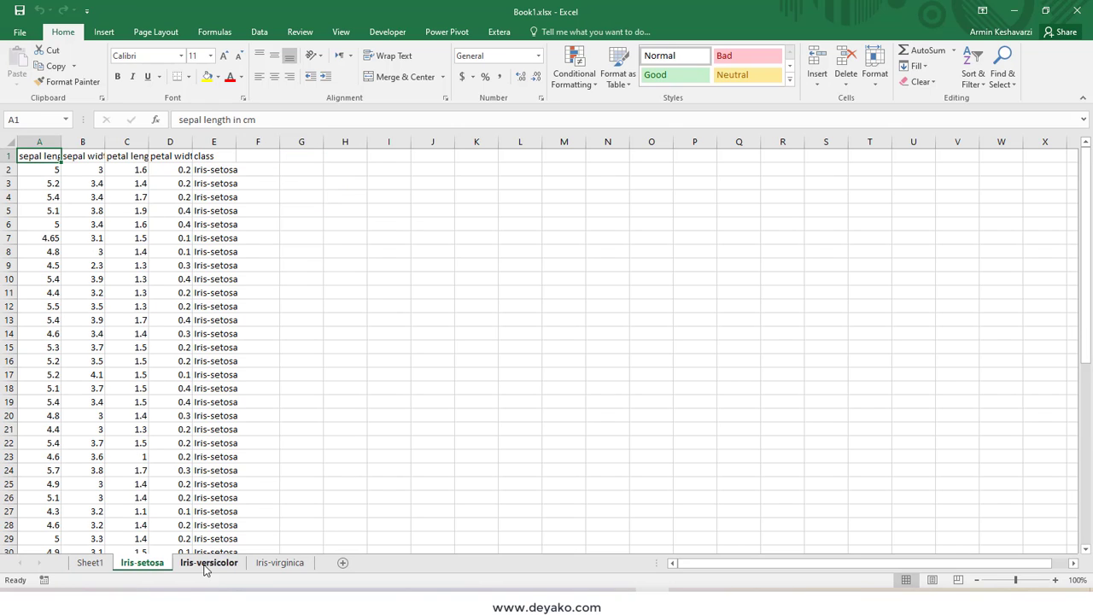
click(208, 564)
click(262, 565)
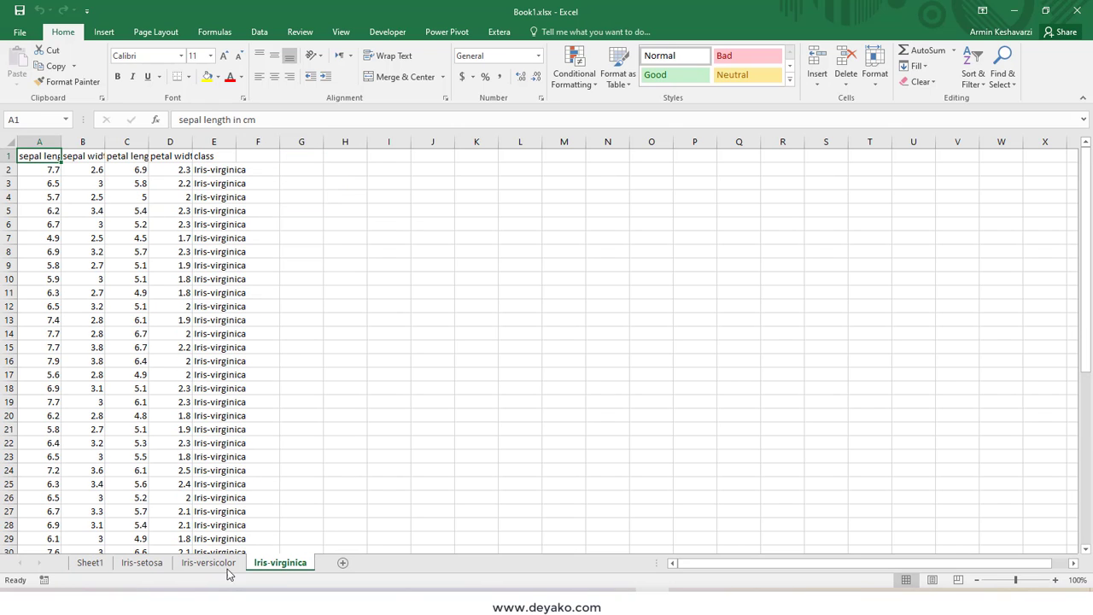
click(108, 566)
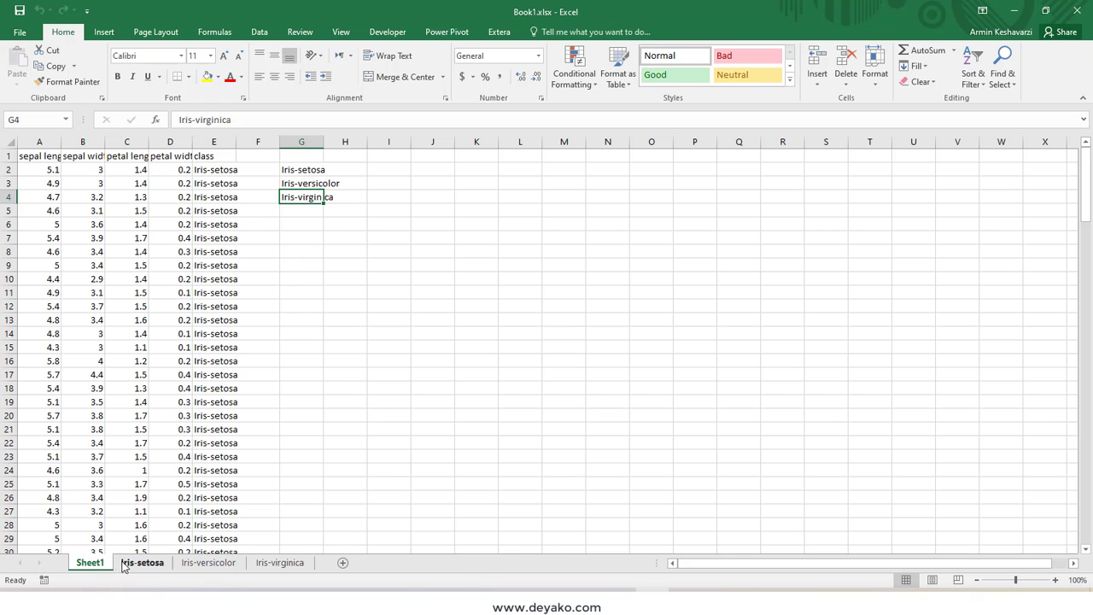
click(130, 566)
click(205, 565)
click(282, 565)
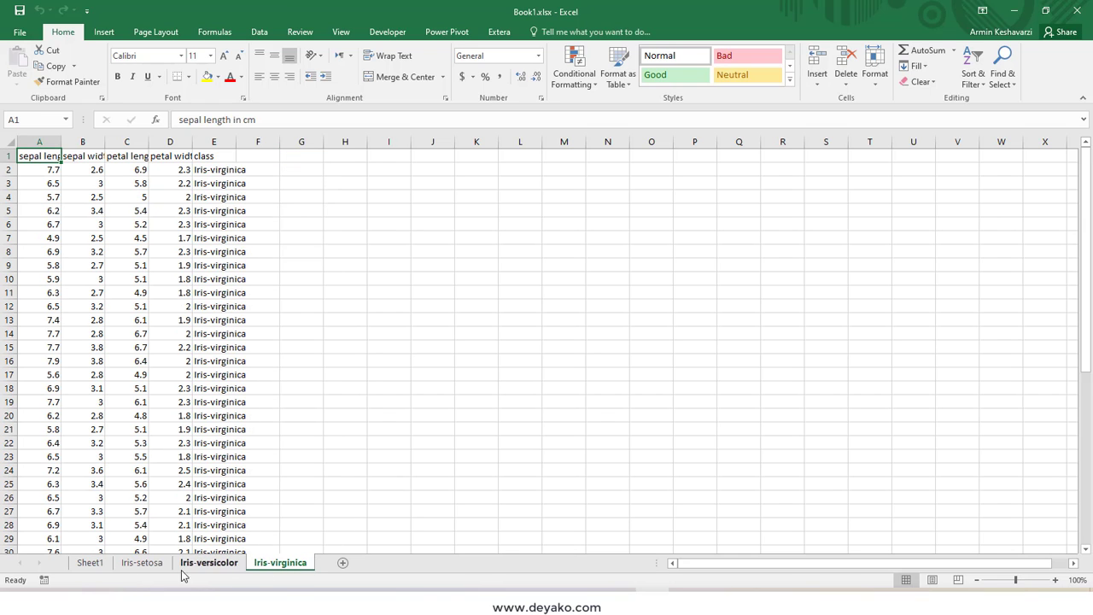
click(92, 565)
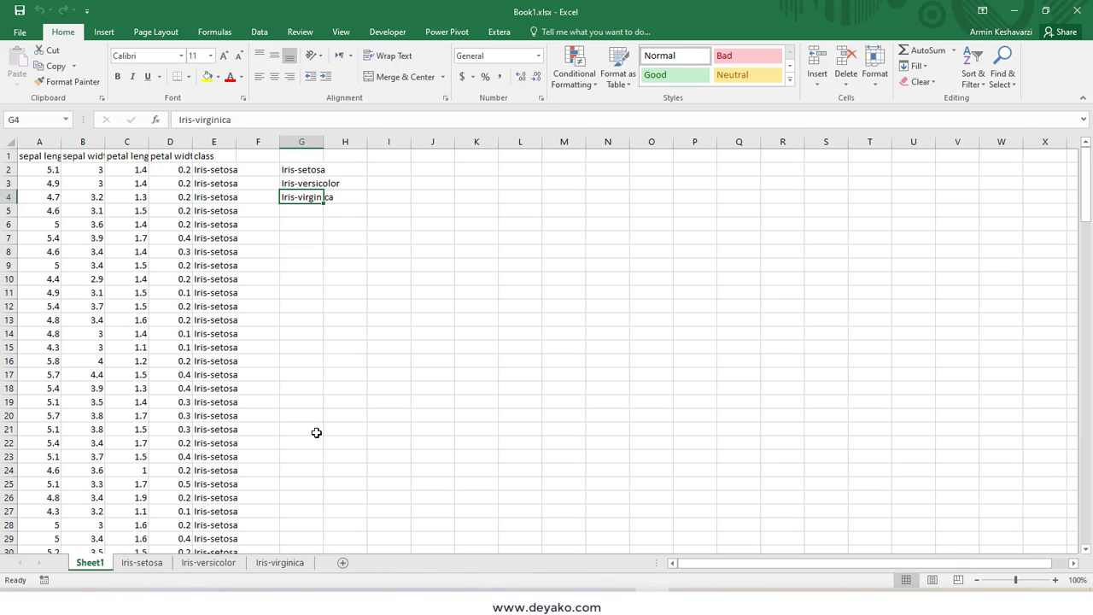
Copy the Iris-setosa sheet into a new workbook via Move or Copy, then return to Book1.xlsx.
click(158, 562)
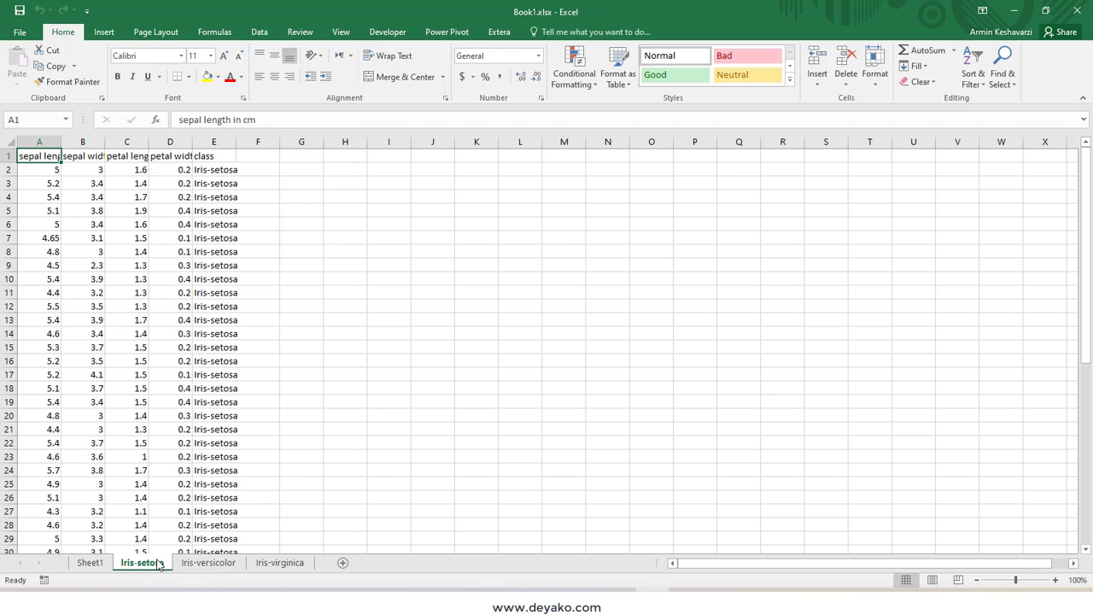
right_click(159, 562)
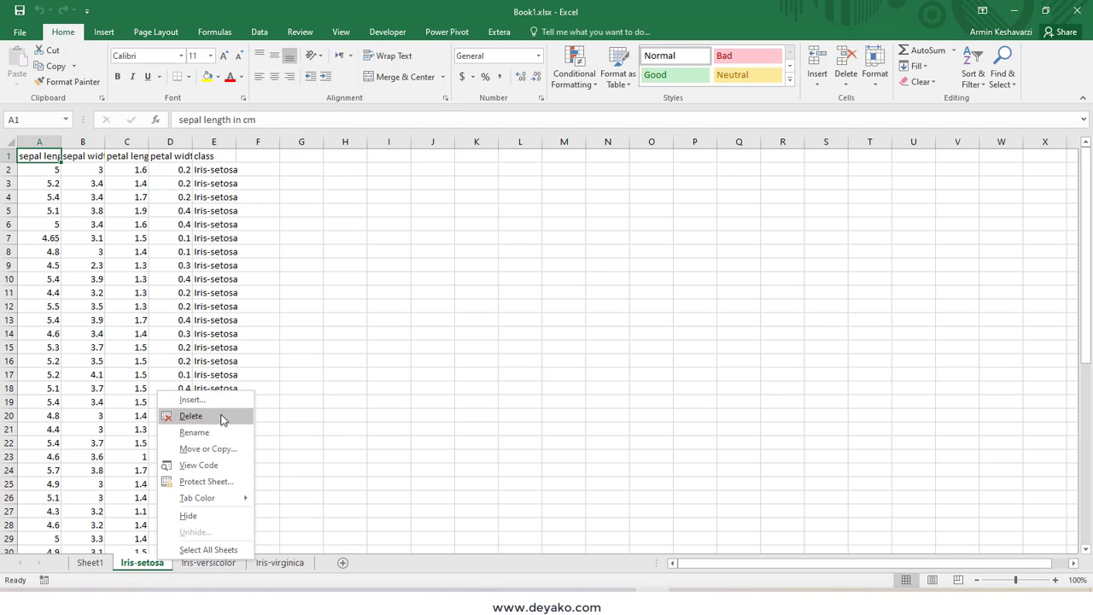
click(224, 448)
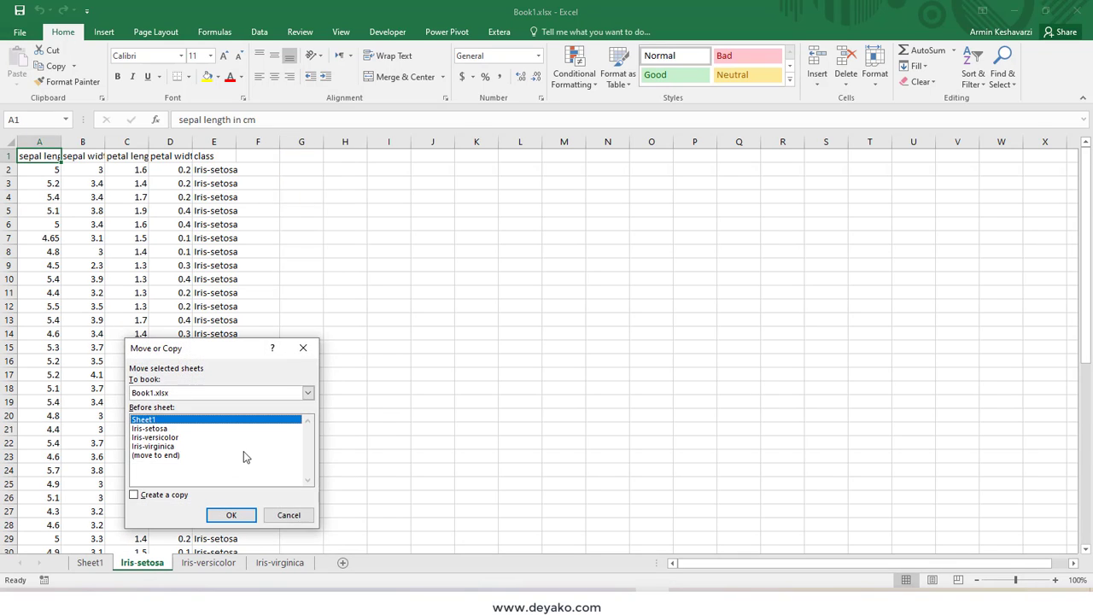
click(170, 496)
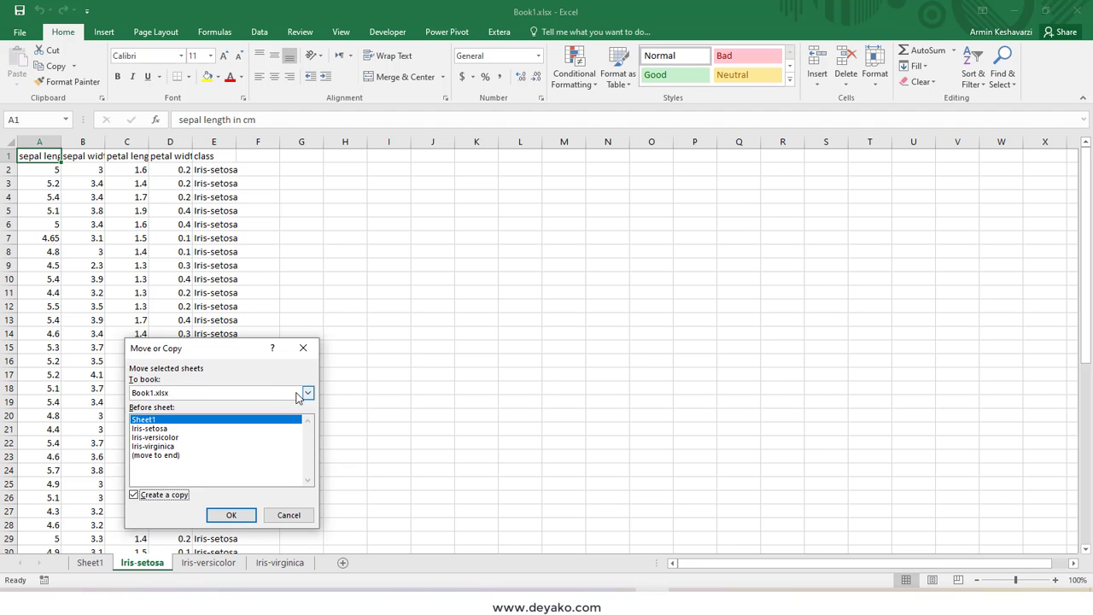
click(303, 393)
click(231, 407)
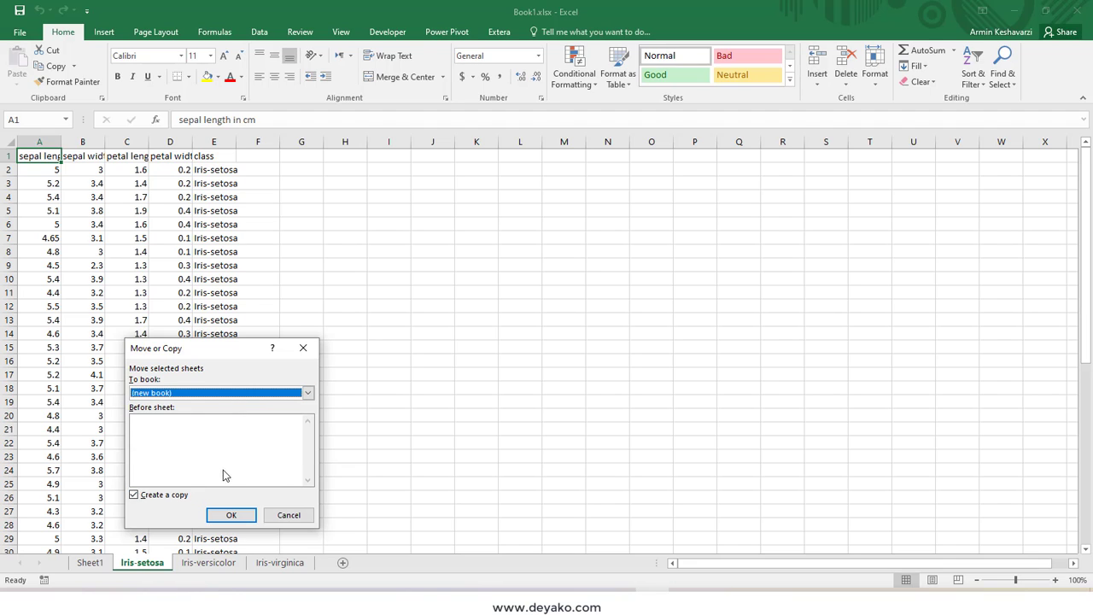
click(227, 512)
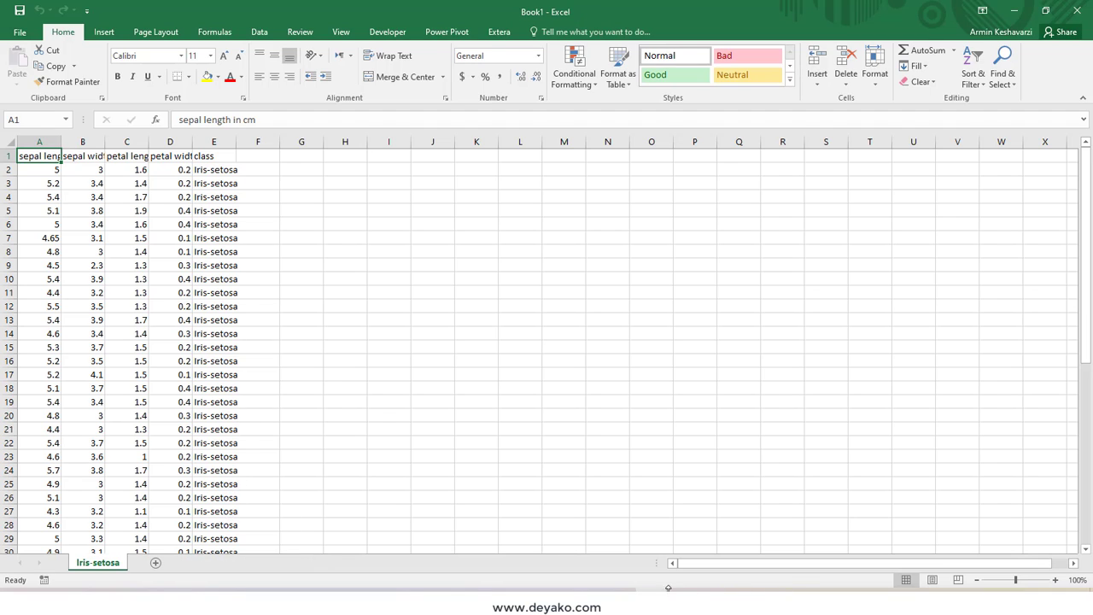
mouse_move(657, 598)
click(588, 548)
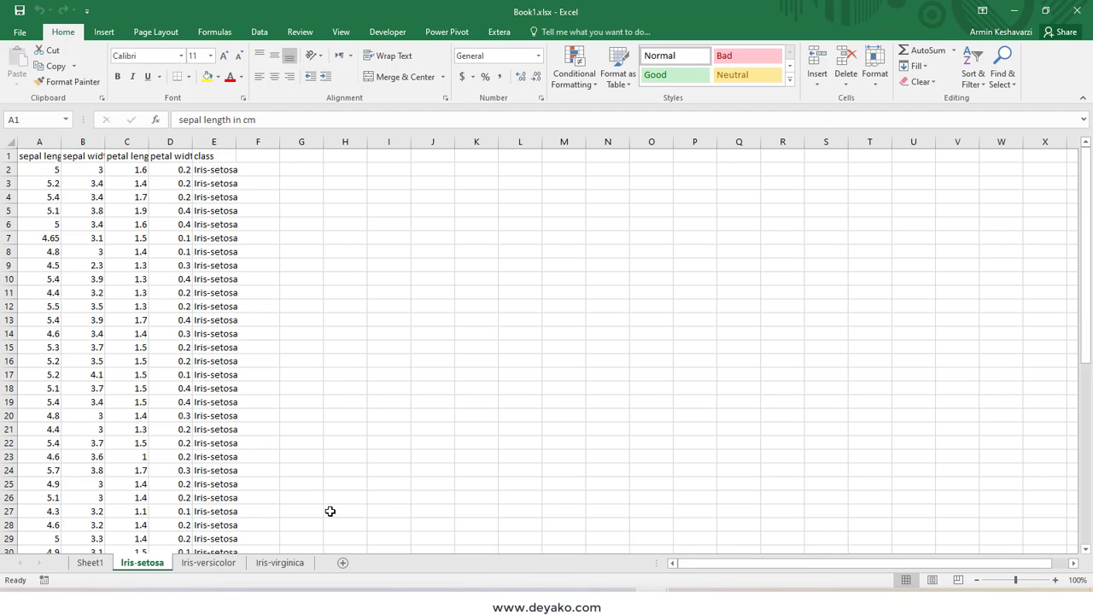
Copy the Iris-versicolor sheet into the new Book1 workbook, placed before Iris-setosa.
click(197, 565)
right_click(201, 563)
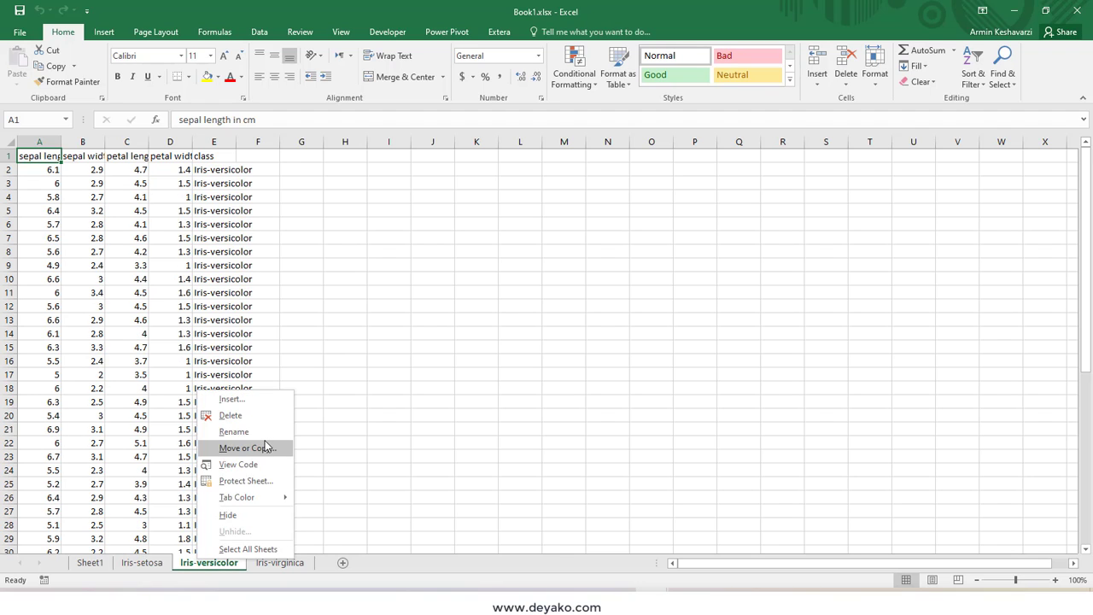
click(265, 444)
click(205, 491)
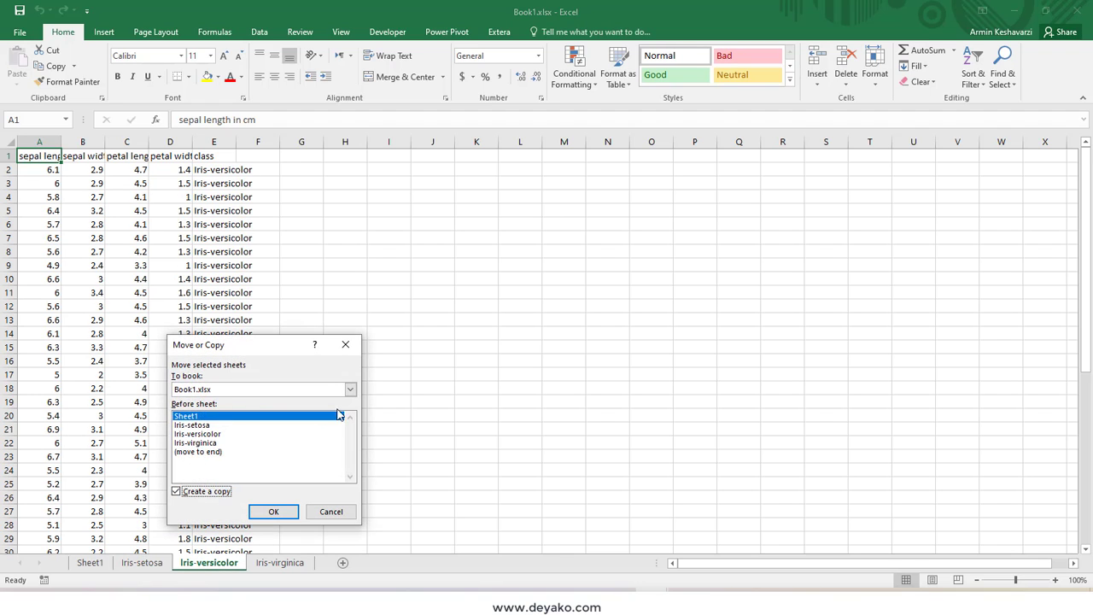
click(350, 389)
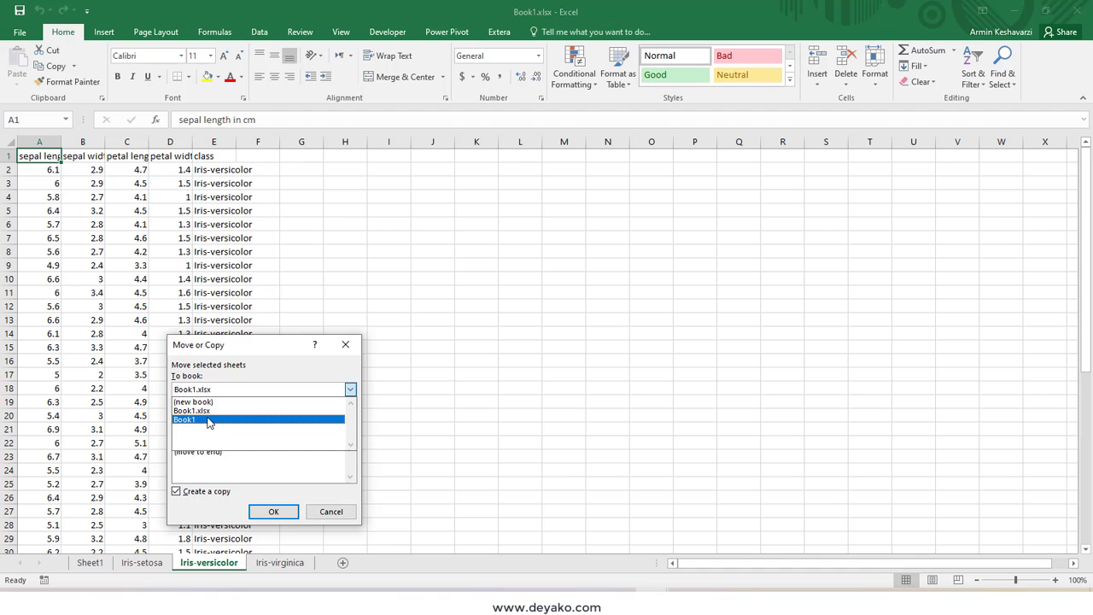
click(207, 420)
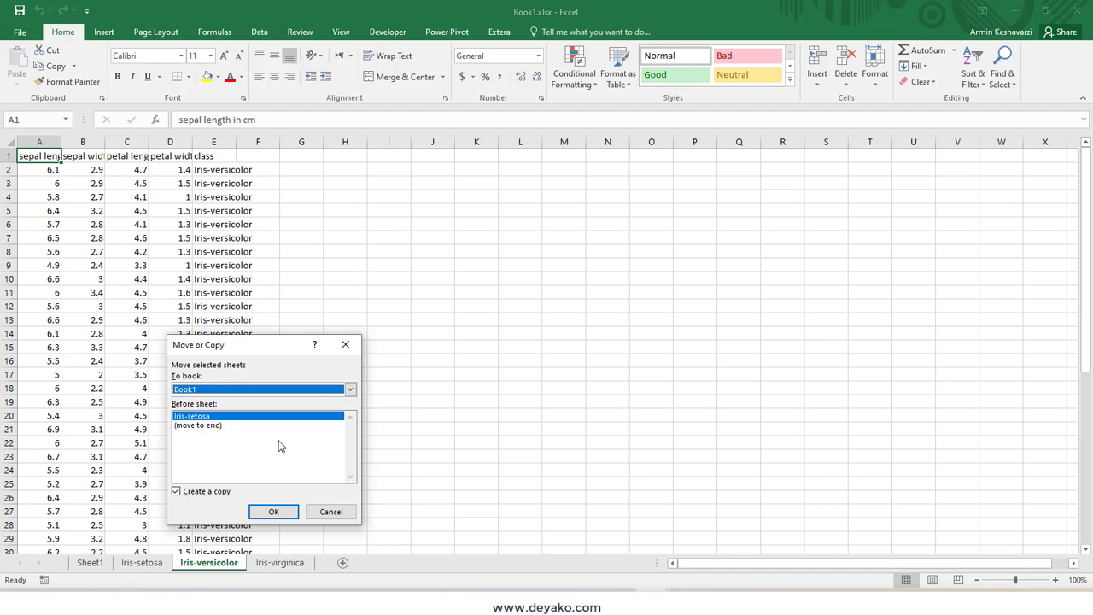
click(273, 512)
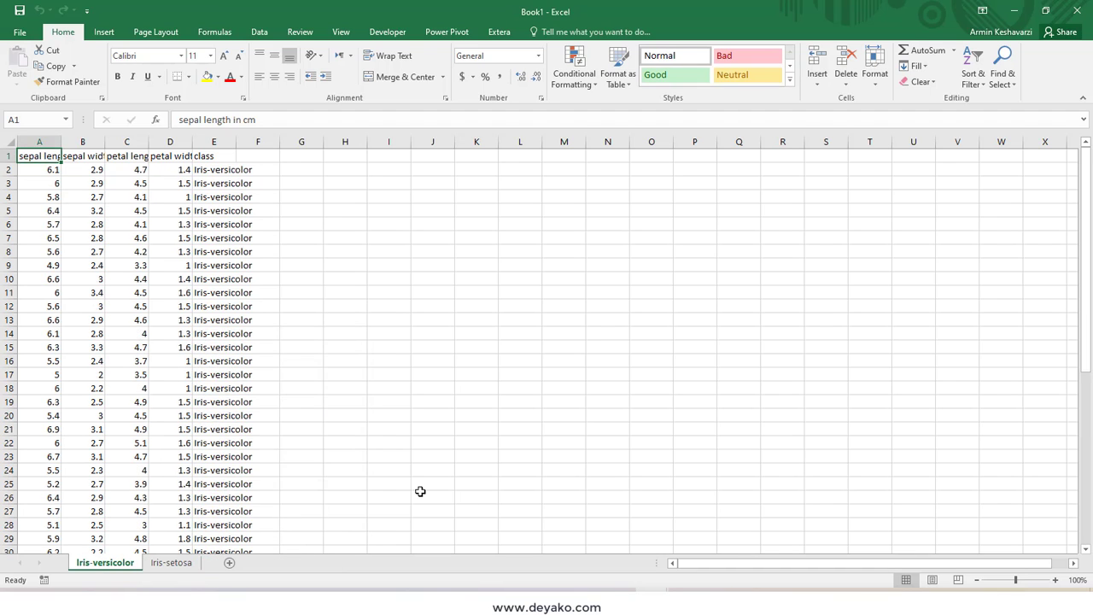
mouse_move(651, 602)
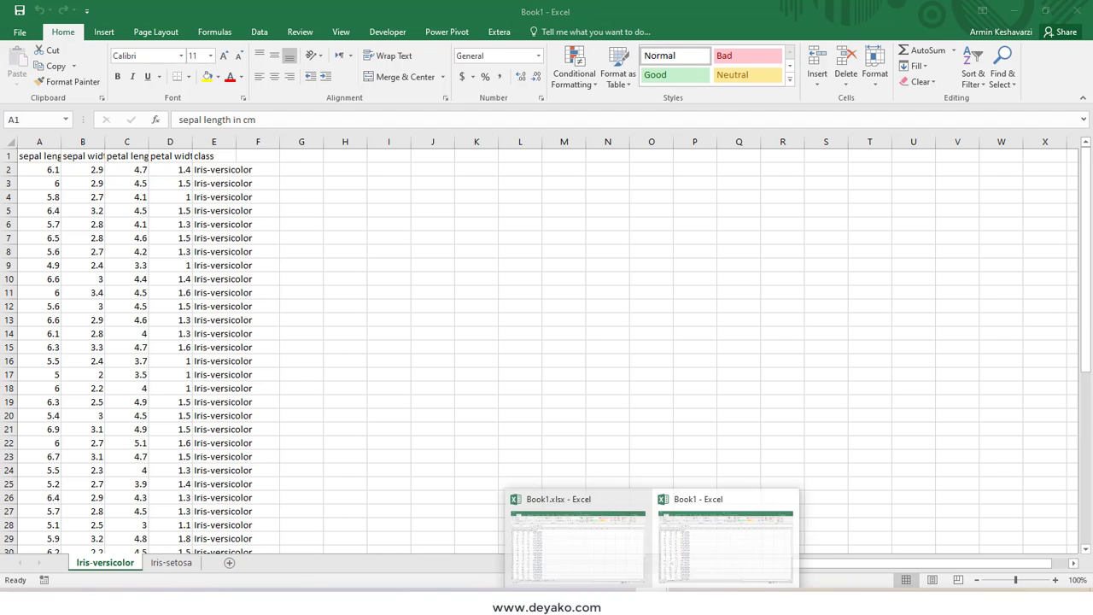
Close the new Book1 workbook holding the copied sheets without saving.
click(539, 568)
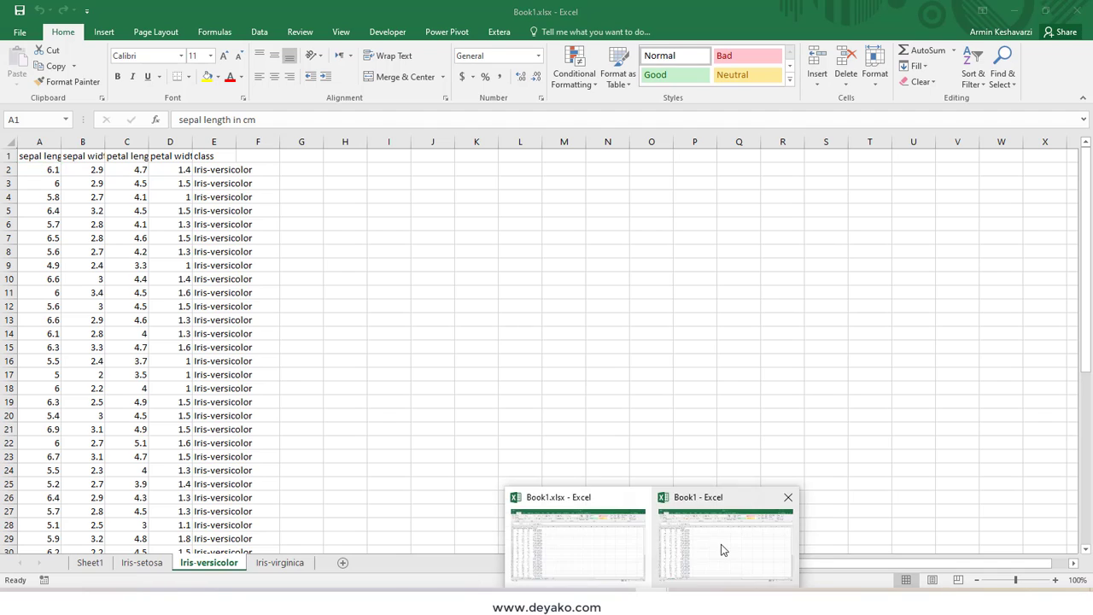
click(720, 549)
click(1077, 11)
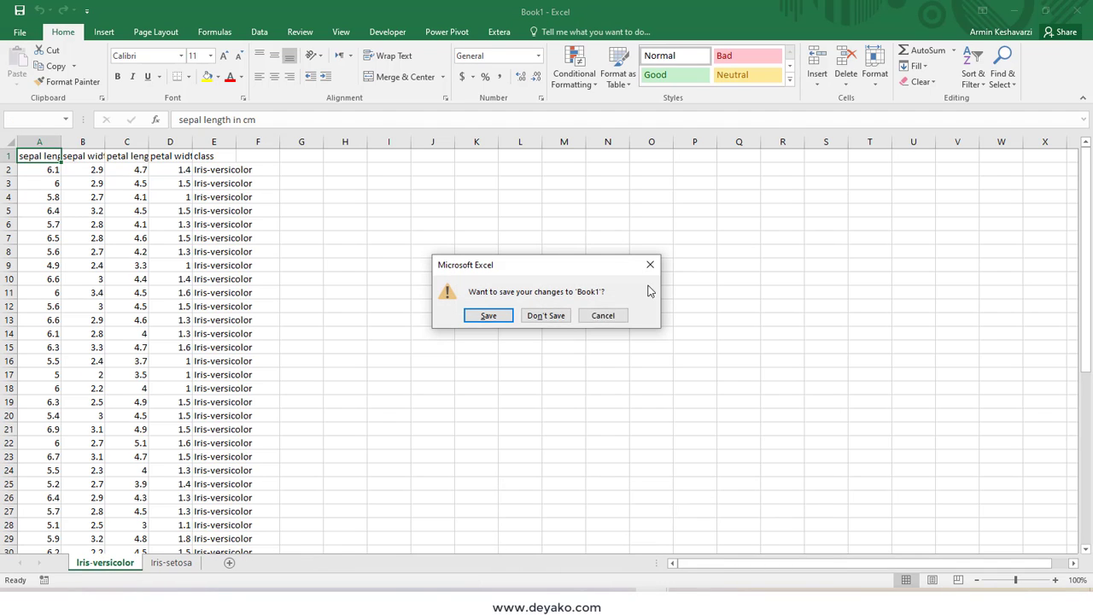
click(560, 321)
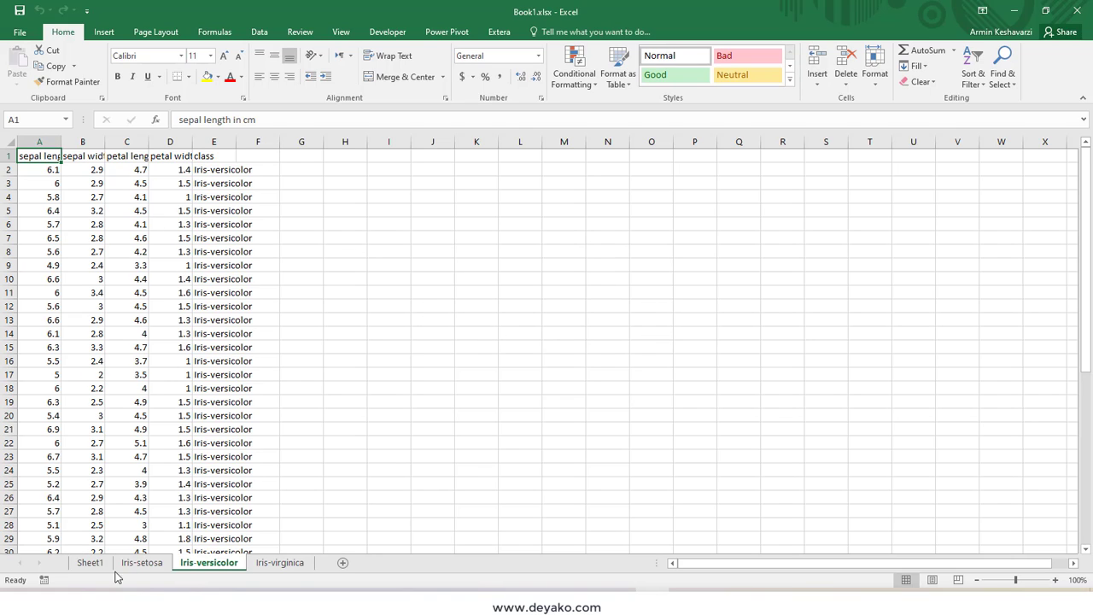
Export only the Iris-setosa sheet to Book2 with Extera, then close Book2 without saving.
click(500, 32)
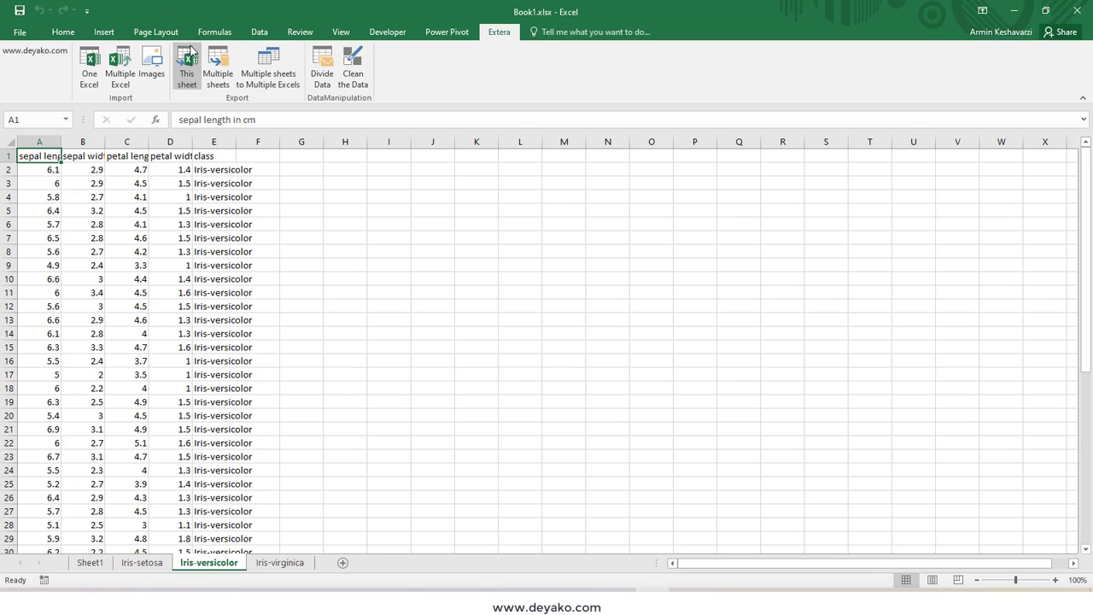
click(143, 563)
click(187, 68)
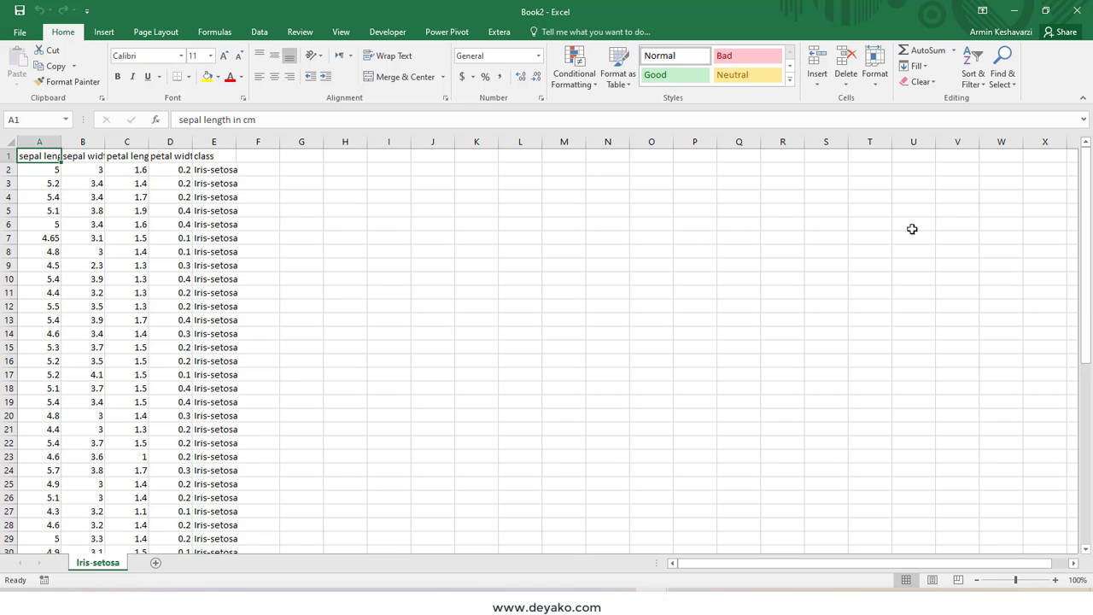
click(1089, 12)
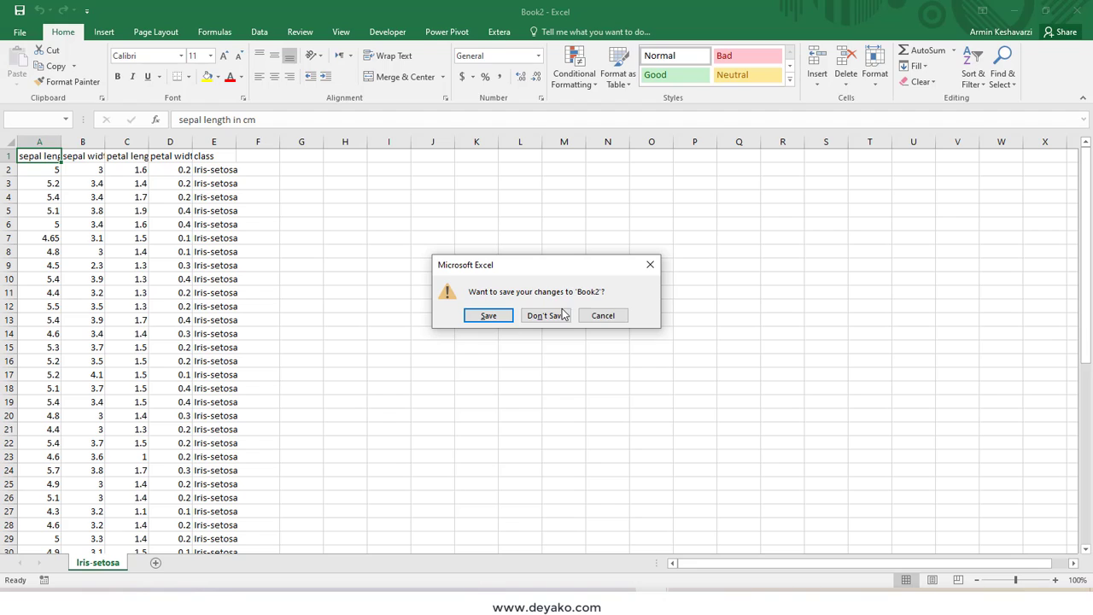
click(563, 315)
Use Extera Multiple sheets to export Iris-setosa, Iris-versicolor and Iris-virginica, excluding Sheet1, into Book3.
click(173, 207)
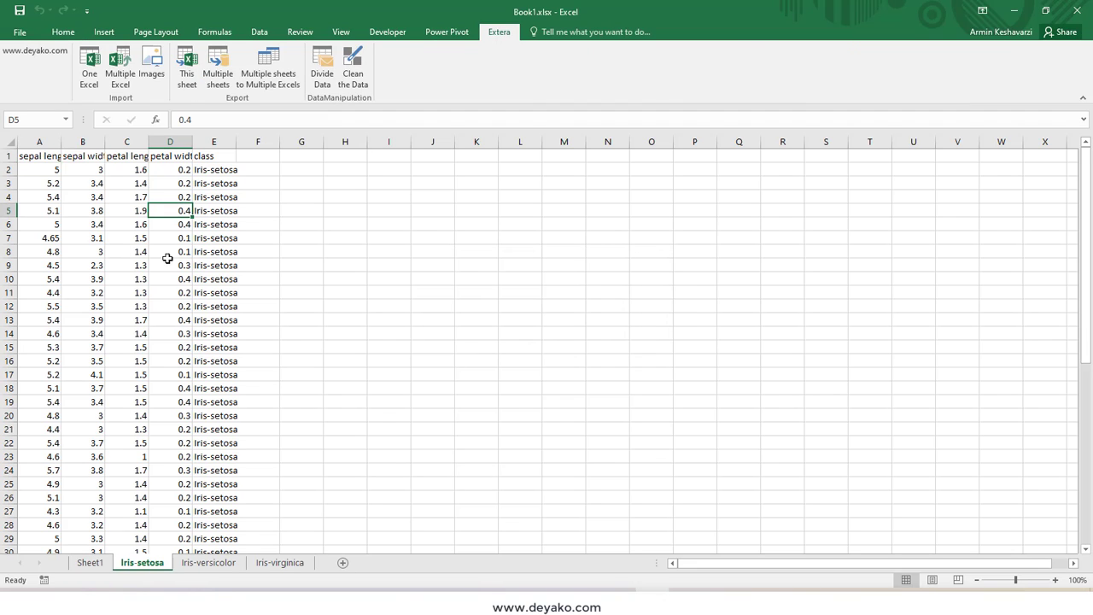
click(217, 68)
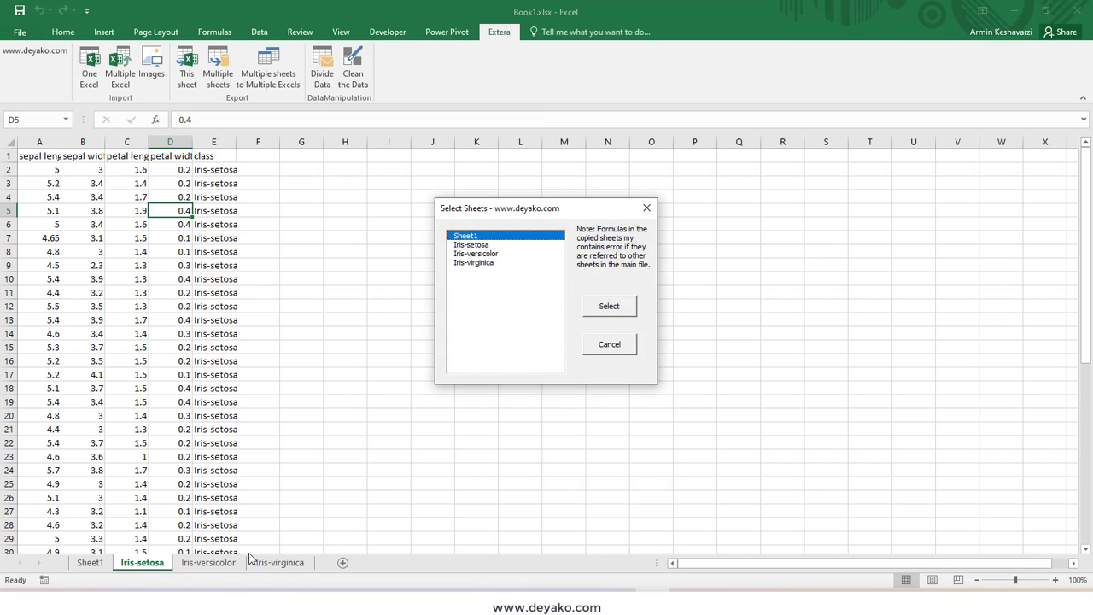
click(479, 238)
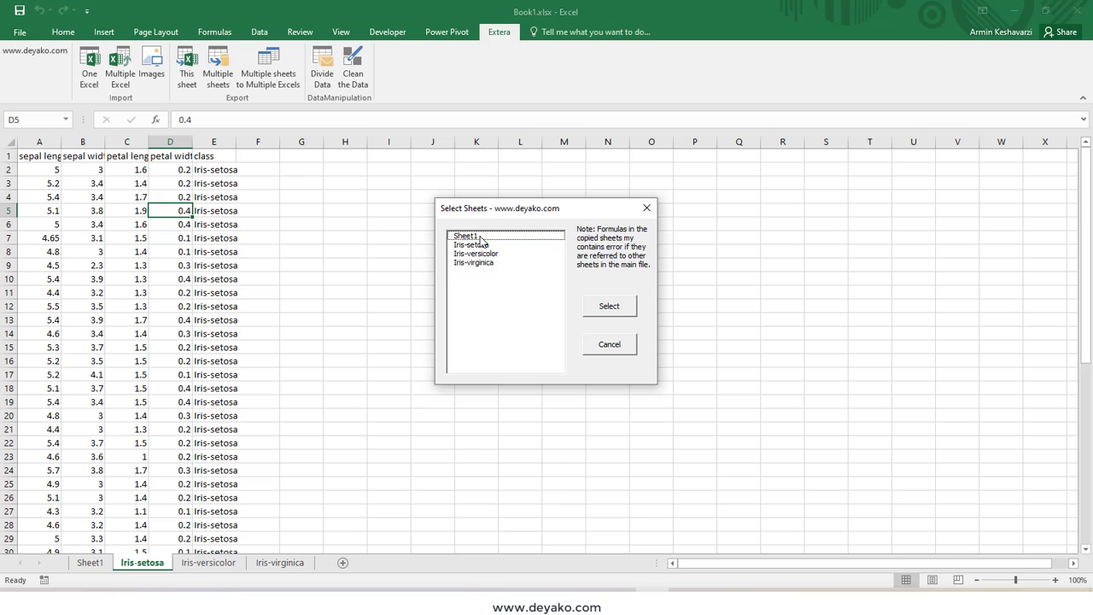
click(503, 245)
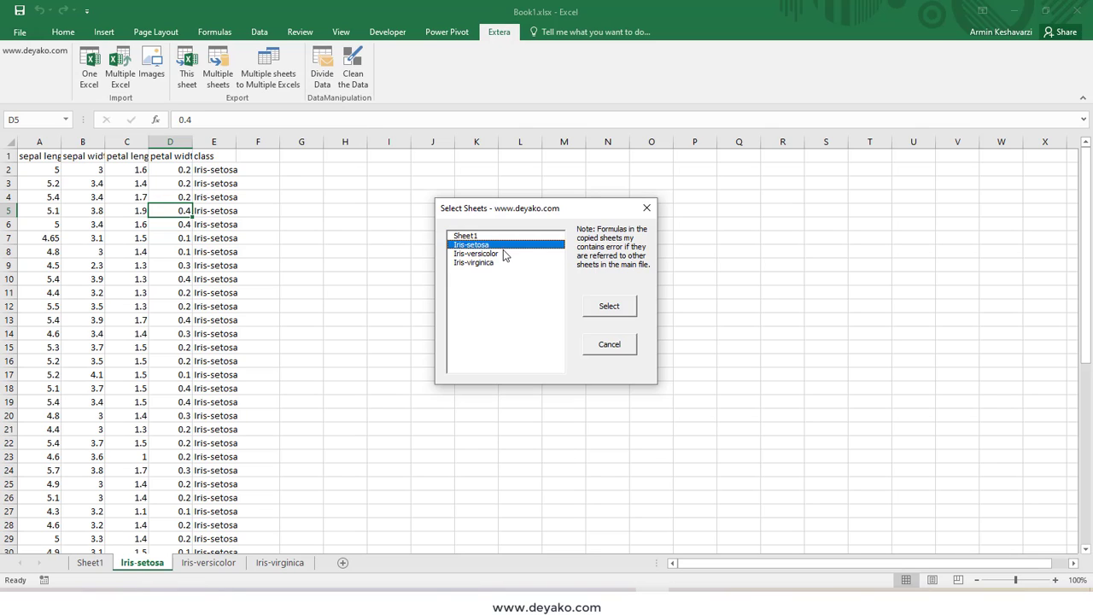
click(504, 254)
click(504, 263)
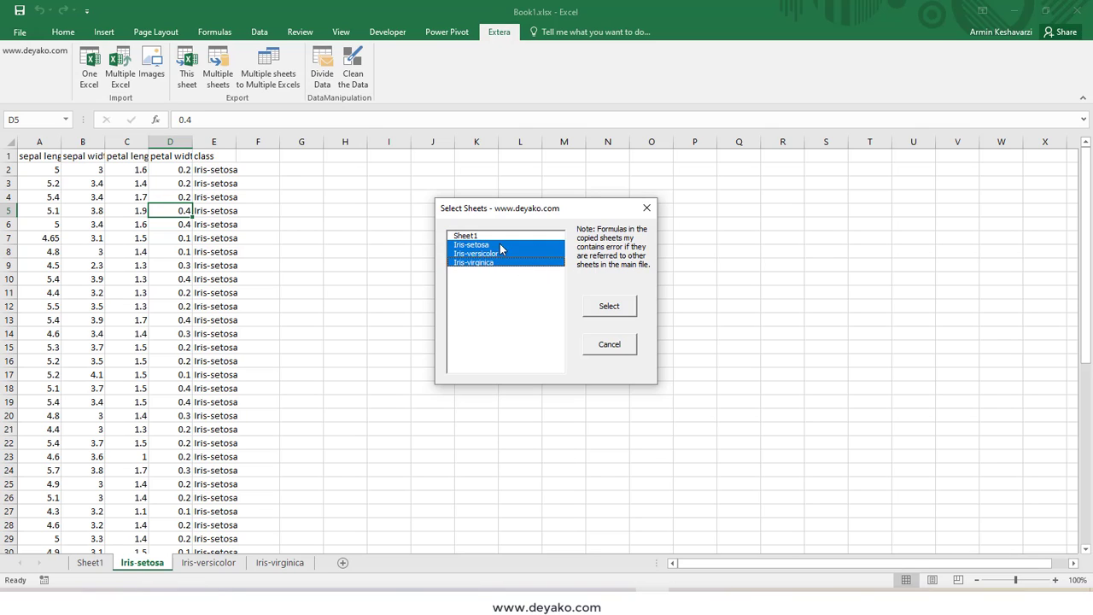
click(633, 314)
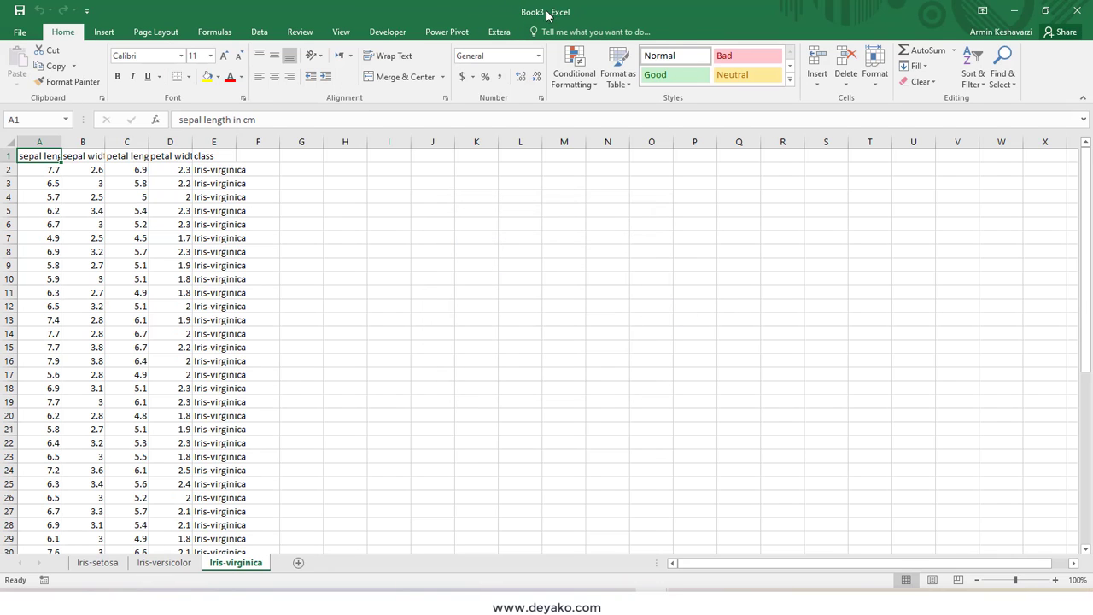
Check the Iris-setosa, Iris-versicolor and Iris-virginica sheets in Book3.
click(95, 564)
click(144, 563)
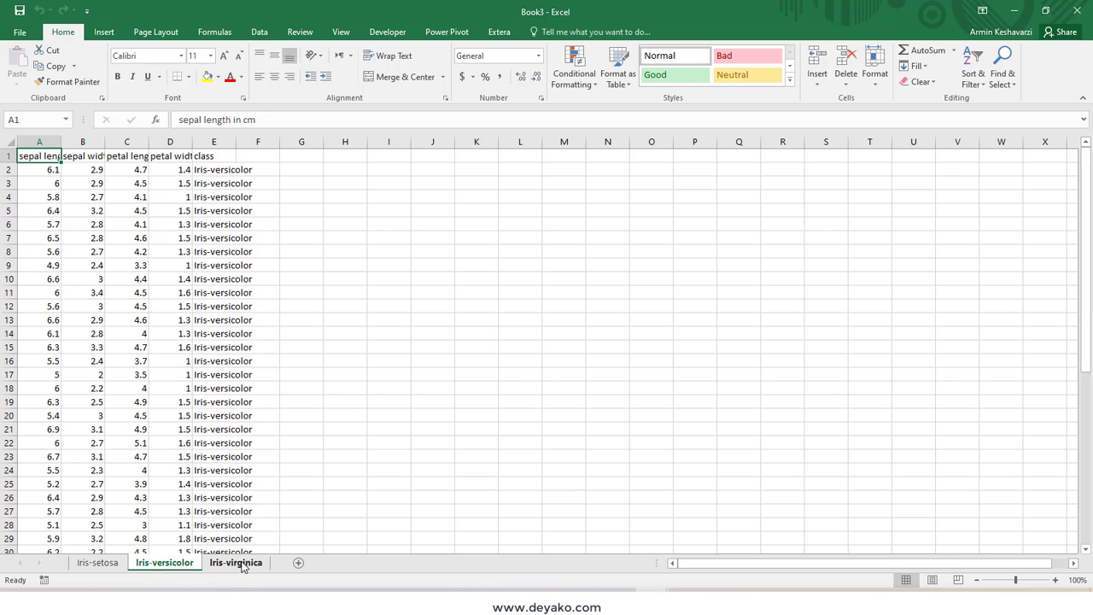
click(242, 564)
click(96, 563)
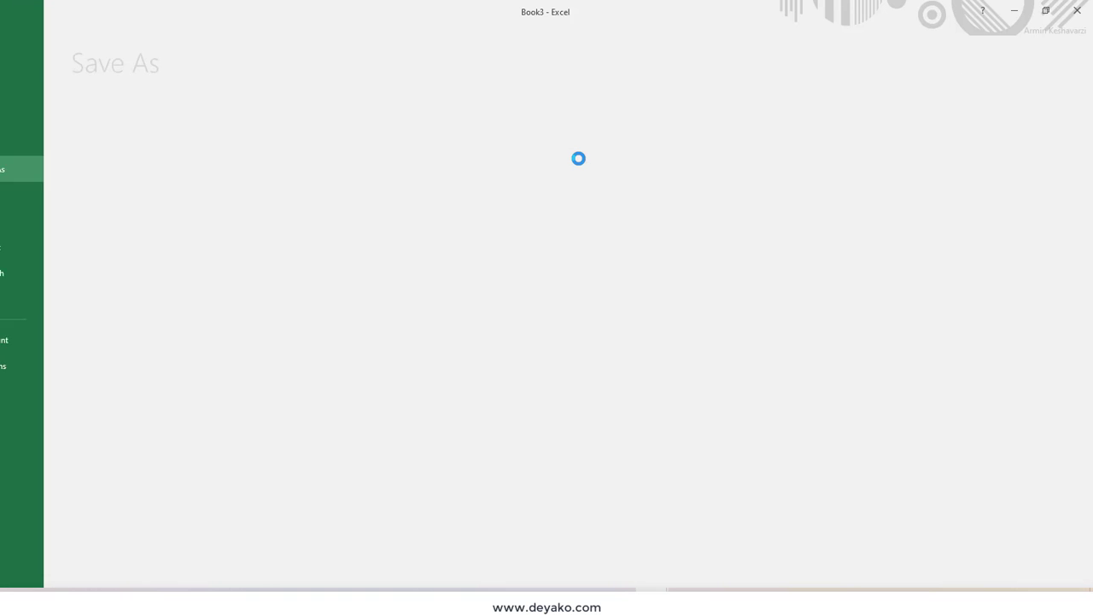
Back out of Save As and close Book3 without saving.
click(17, 32)
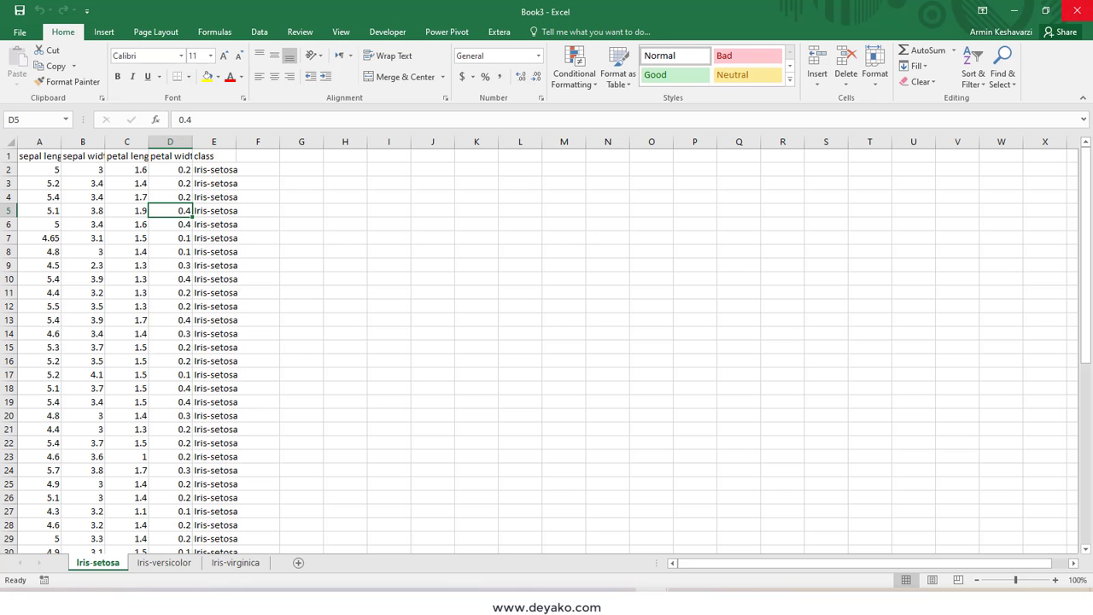
key(ctrl+w)
click(557, 314)
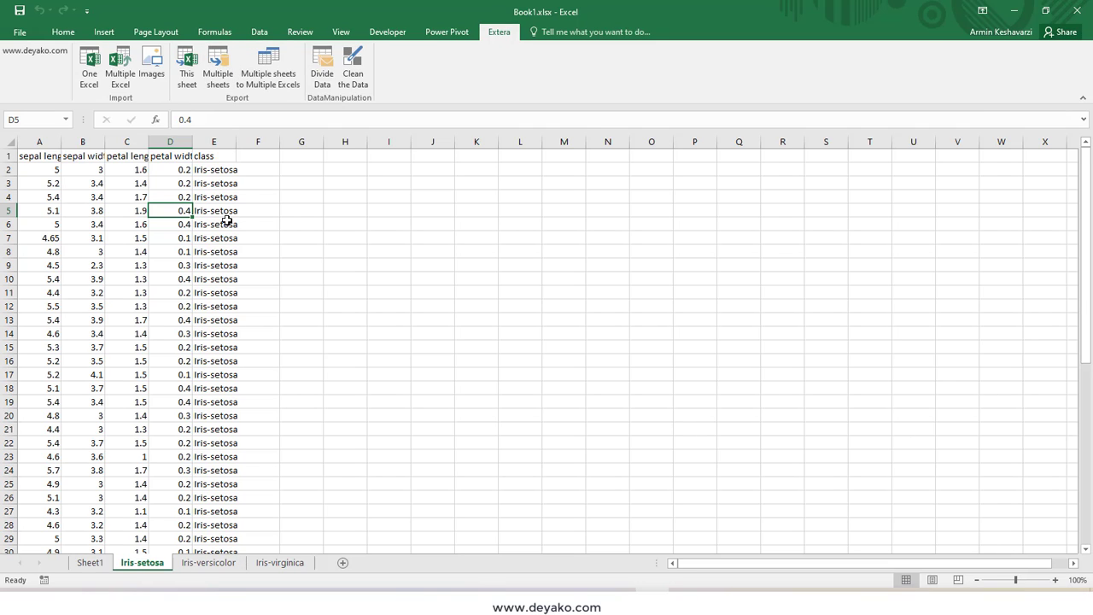
Start Extera's Multiple sheets to Multiple Excels export into a new 'New folder' under My addins.
click(271, 83)
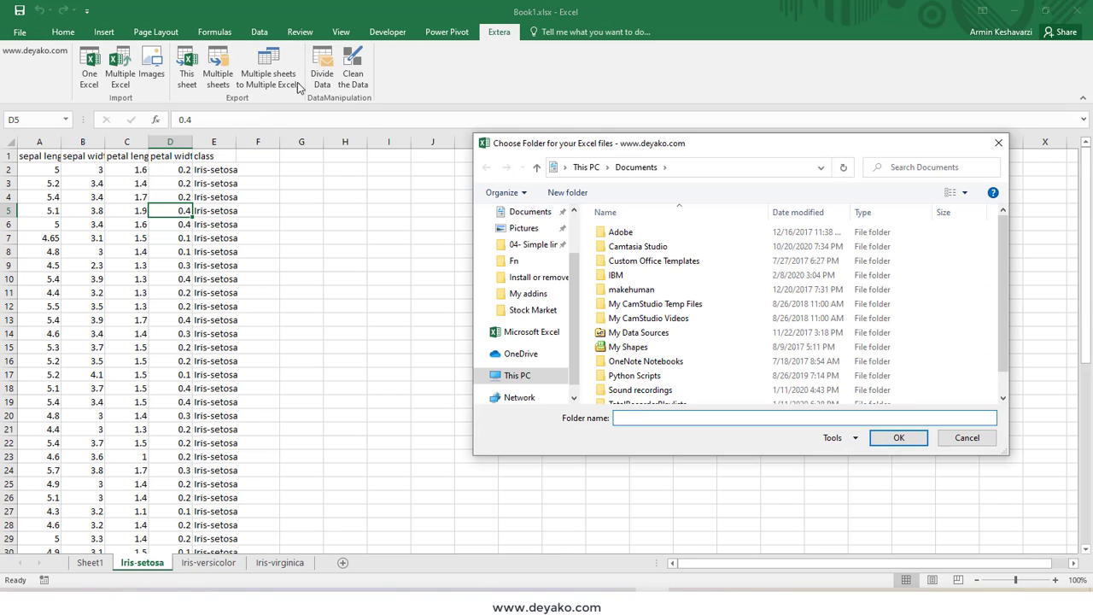
click(536, 295)
right_click(653, 300)
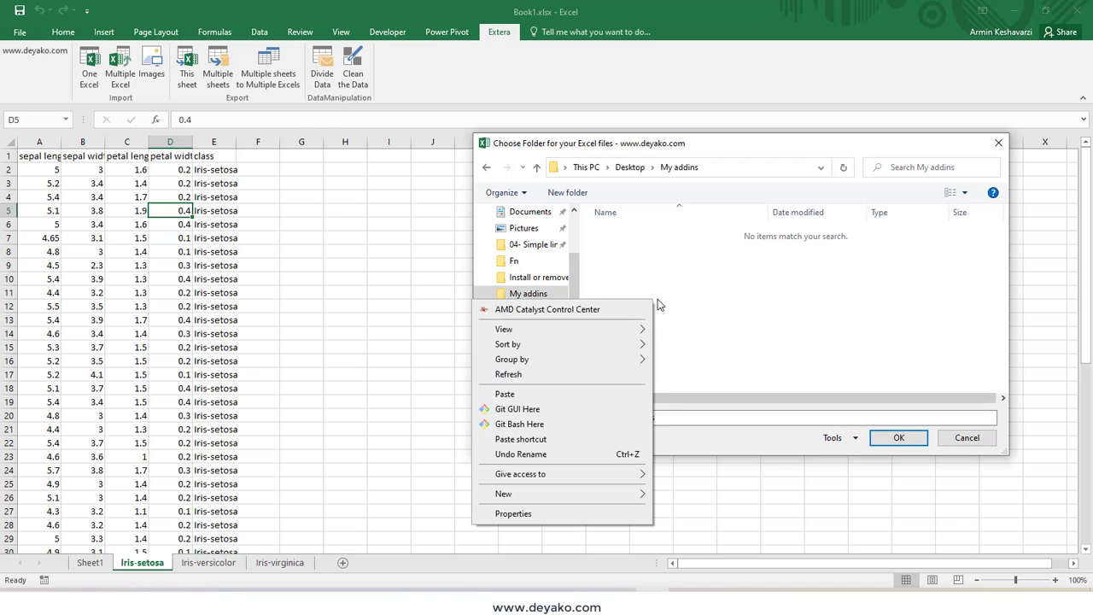
mouse_move(622, 499)
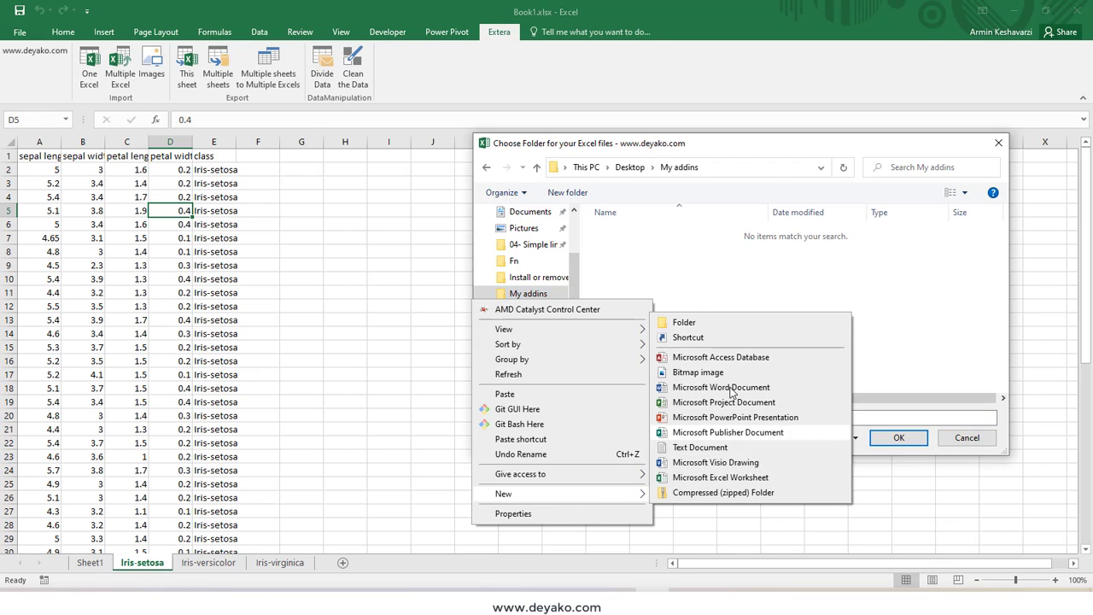
click(740, 323)
click(722, 235)
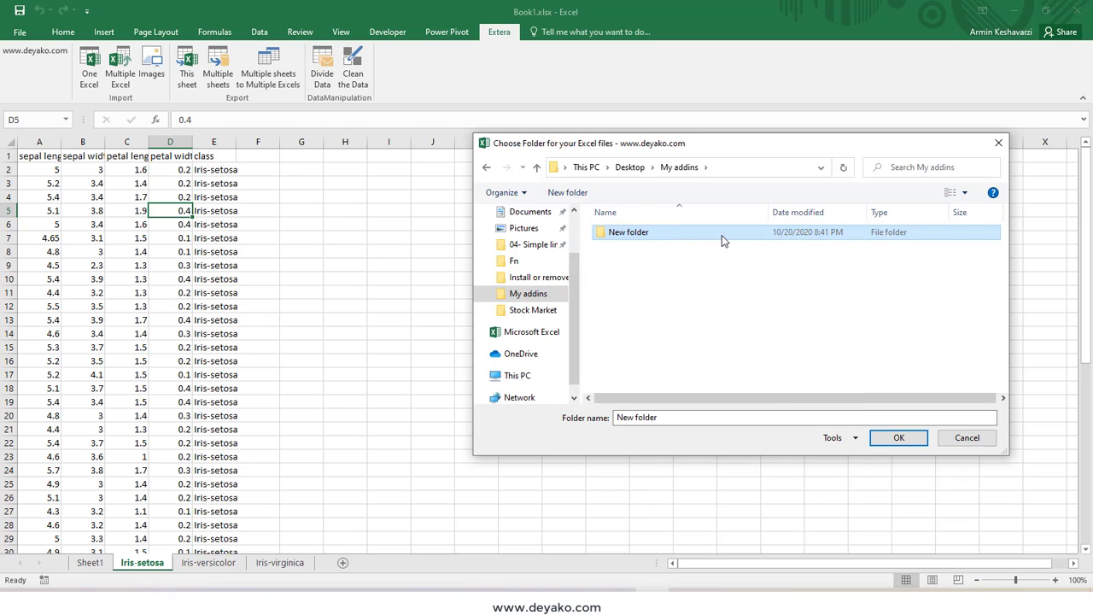
double_click(722, 235)
click(899, 438)
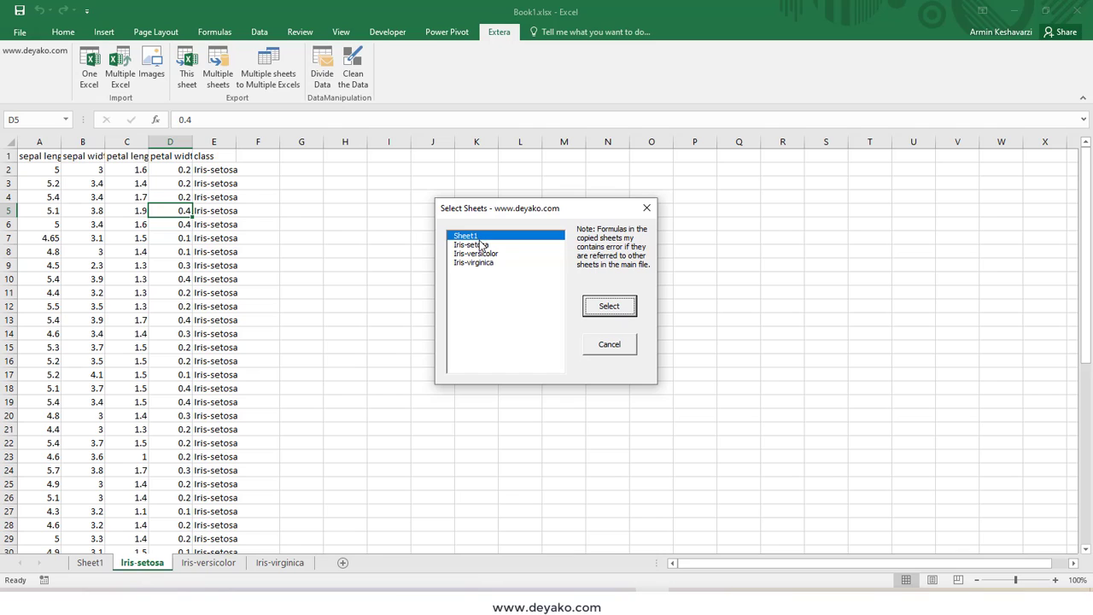
Export Iris-setosa, Iris-versicolor and Iris-virginica, excluding Sheet1, as separate files and dismiss Done.
click(482, 239)
click(486, 246)
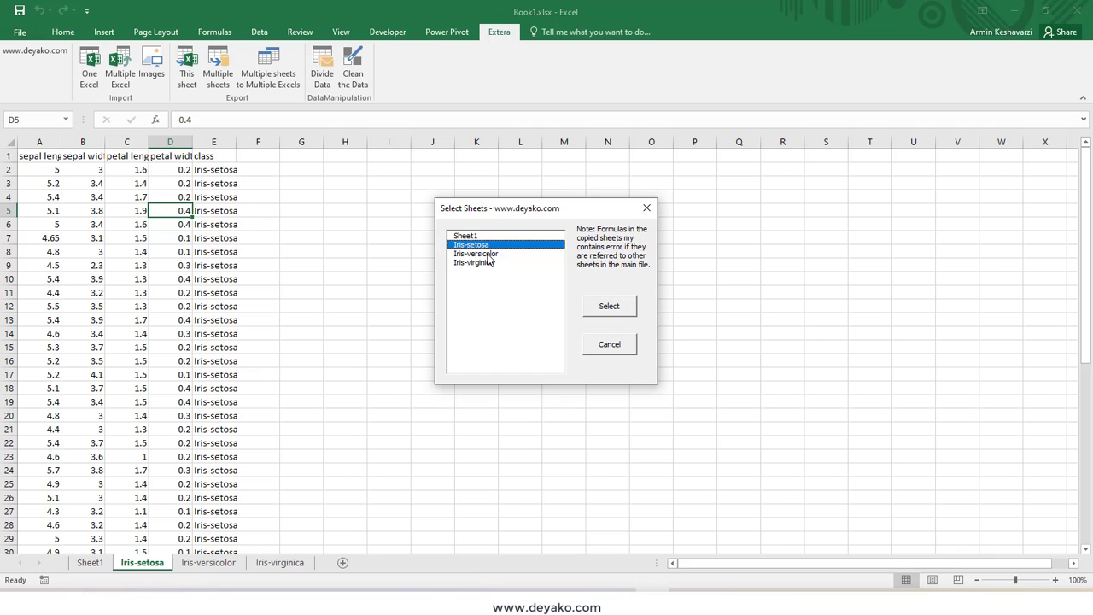
click(489, 254)
click(488, 262)
click(608, 305)
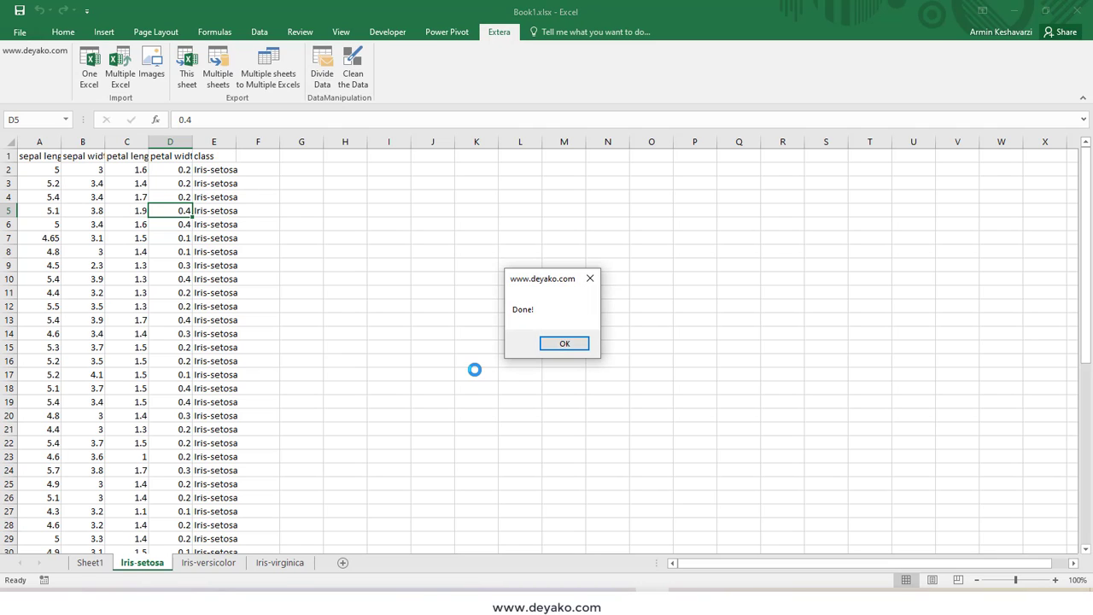
click(564, 343)
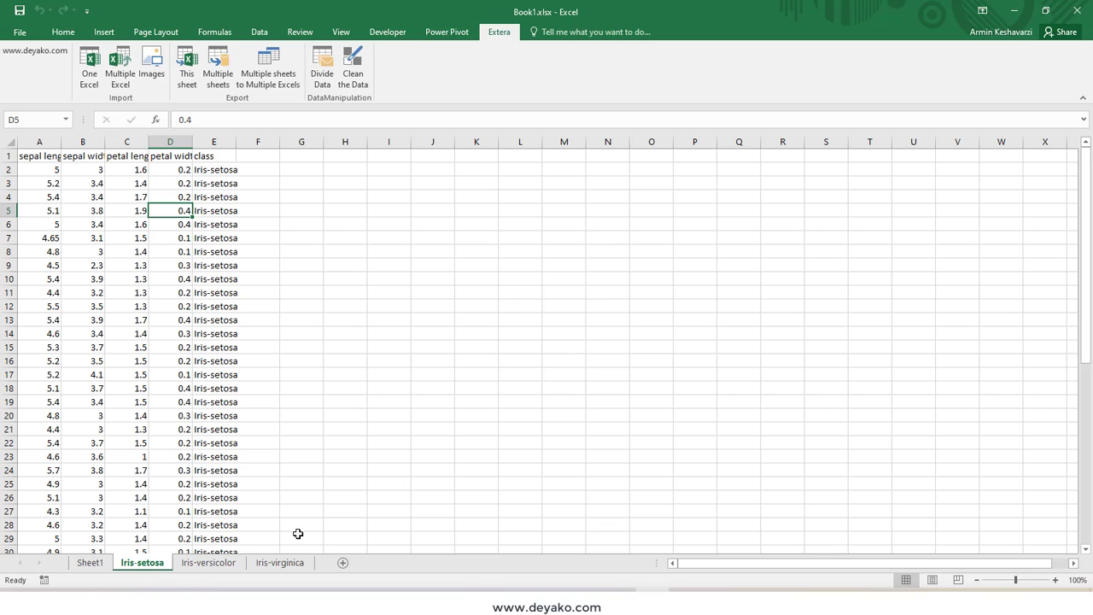
Open New folder in the My addins window and launch Iris-versicolor.xlsx from the three exported files.
mouse_move(31, 542)
click(207, 563)
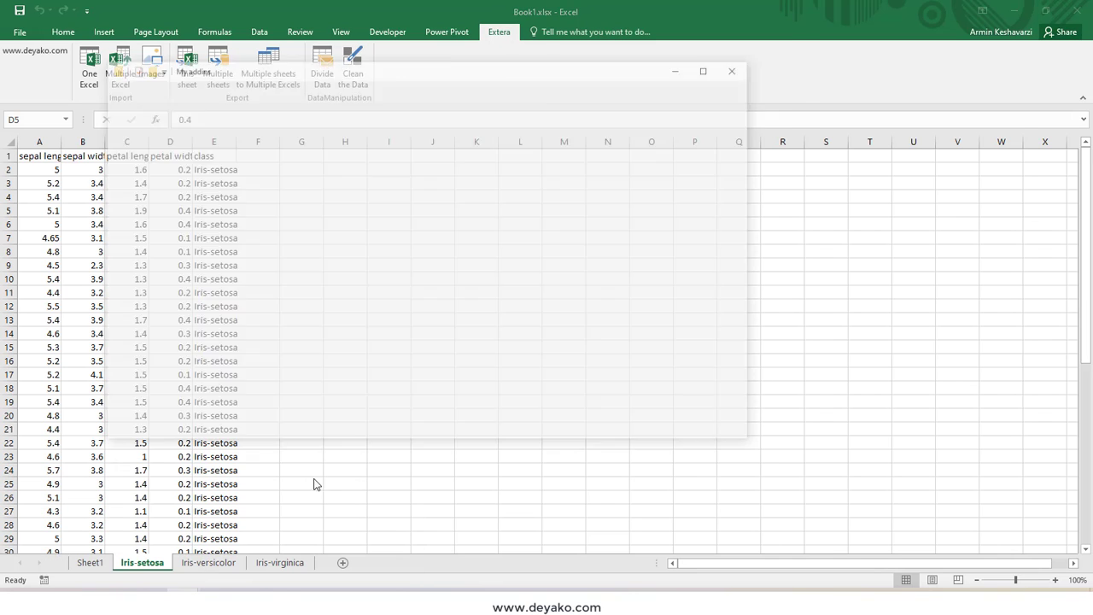
double_click(308, 164)
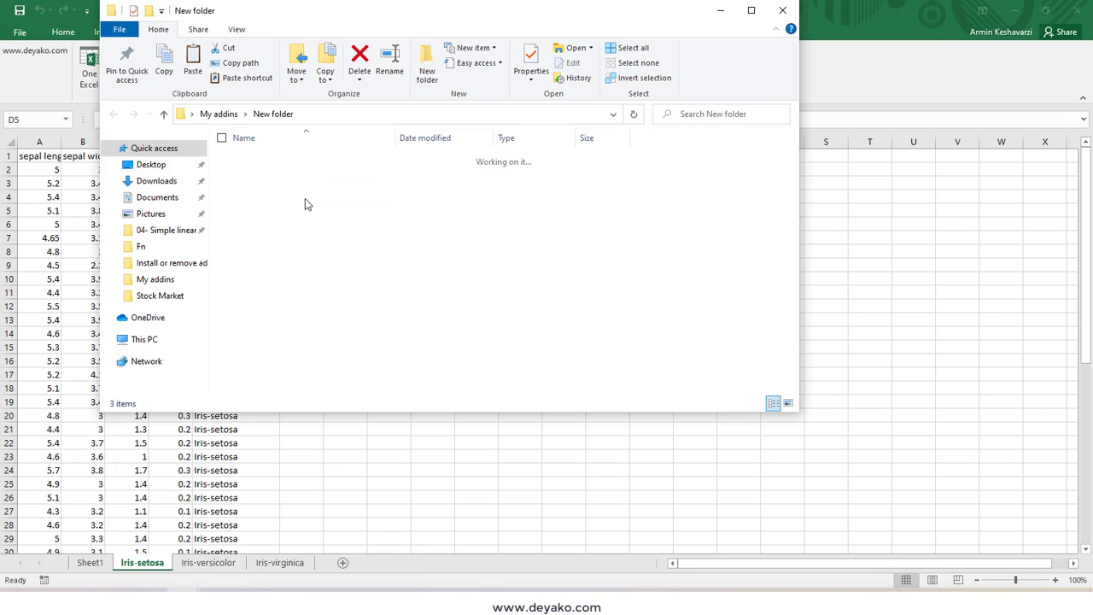
drag(308, 164, 317, 151)
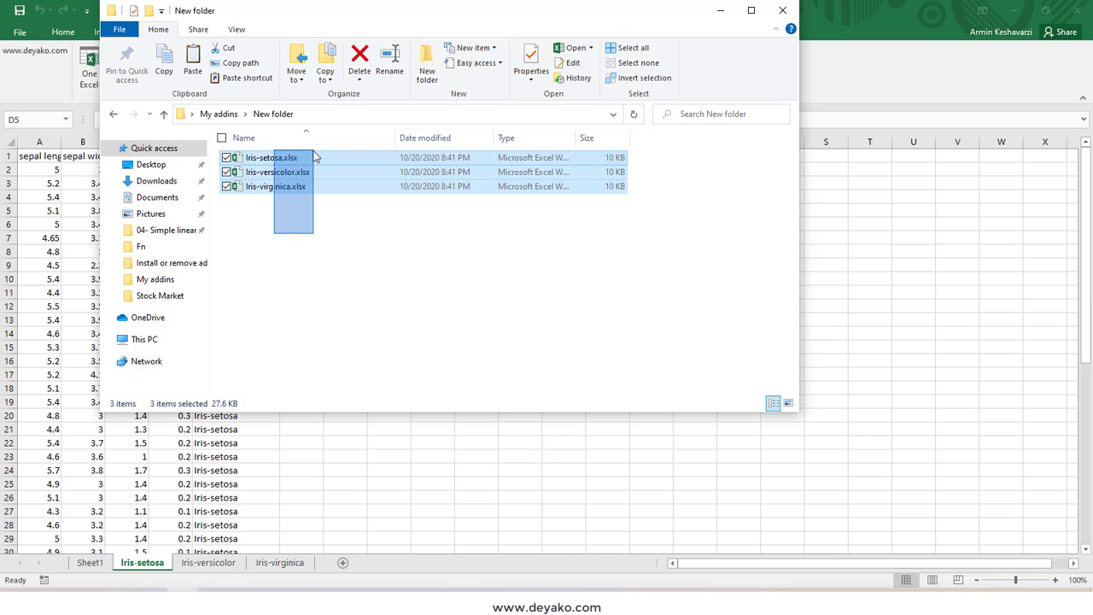
click(317, 269)
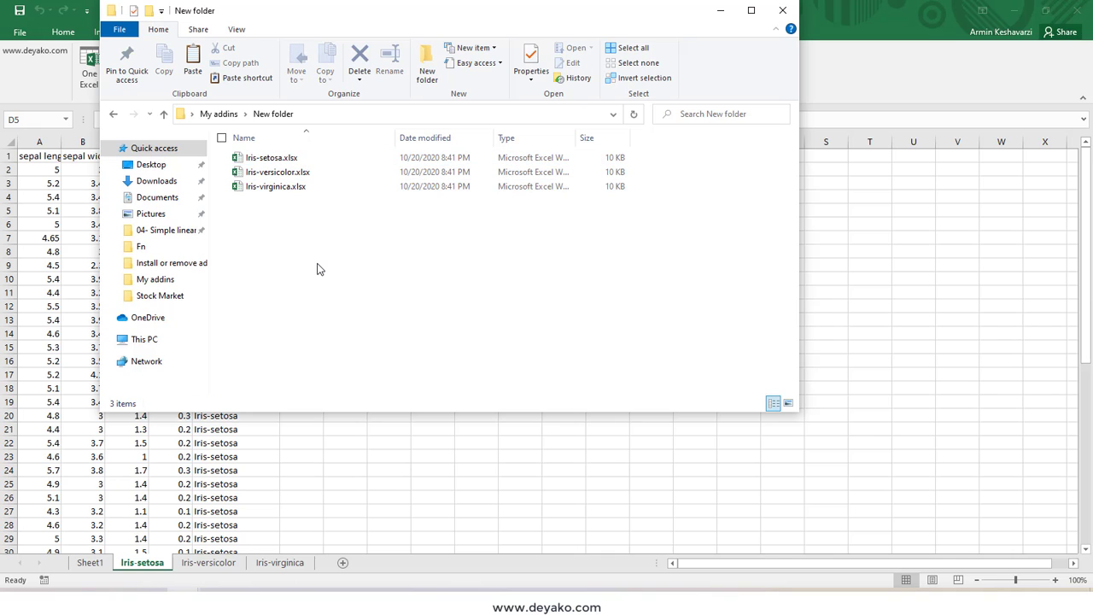
click(256, 175)
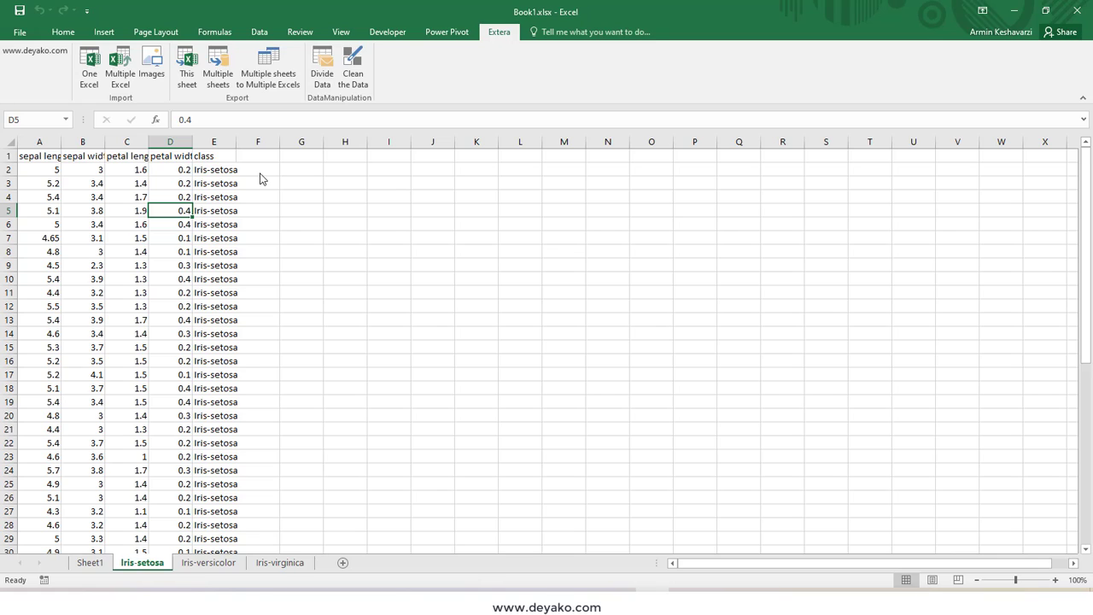
Scroll through Iris-versicolor.xlsx, close it, and switch to the YouTube channel page in the browser.
scroll(287, 245, down, 7)
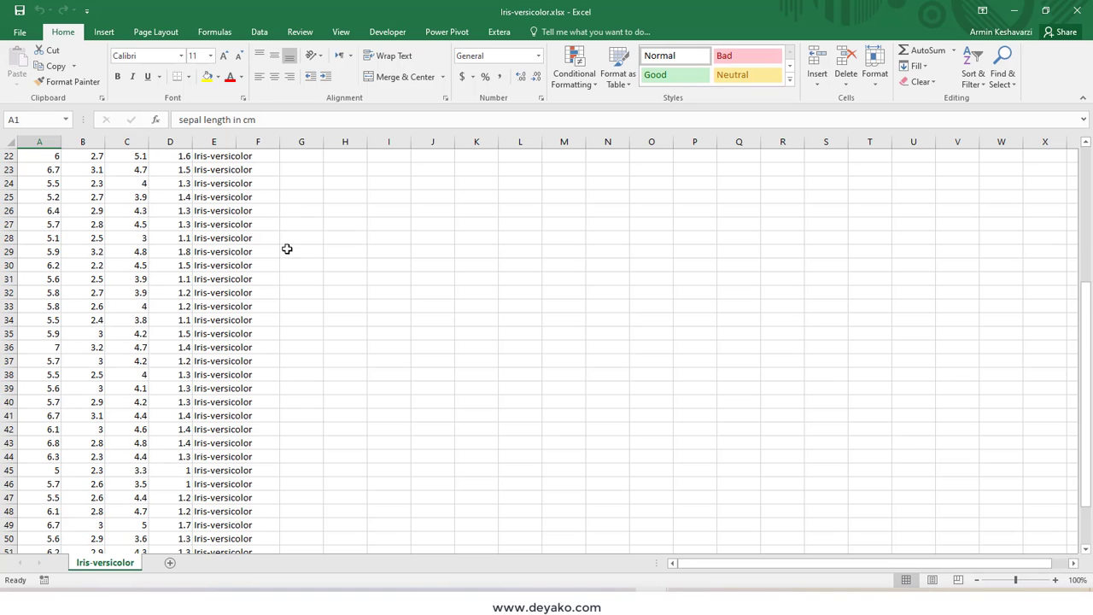
scroll(287, 245, down, 5)
scroll(287, 245, up, 7)
scroll(287, 245, up, 5)
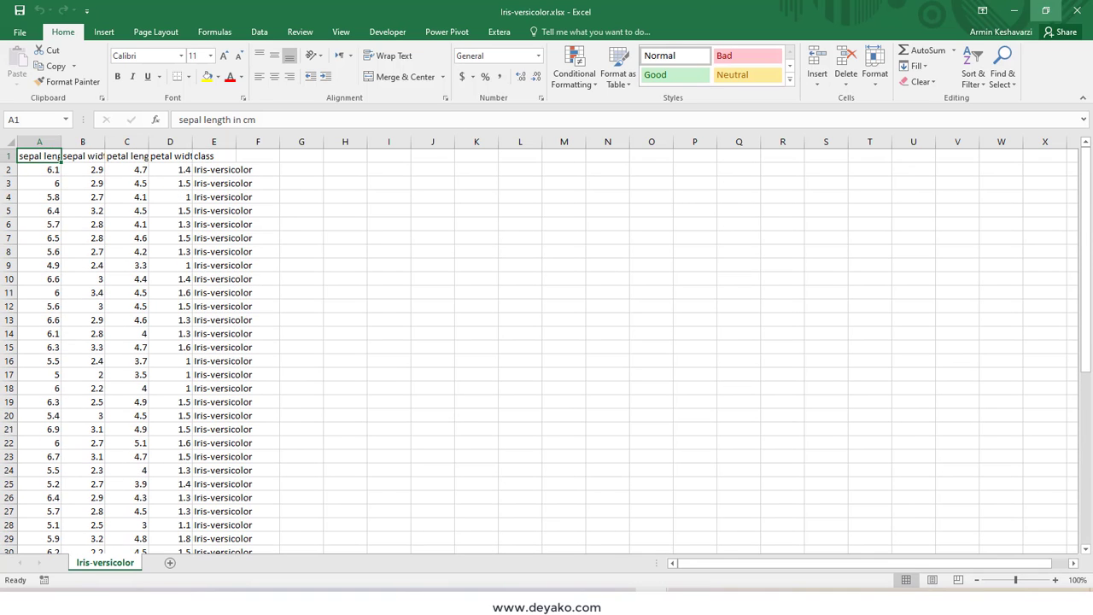
click(1076, 10)
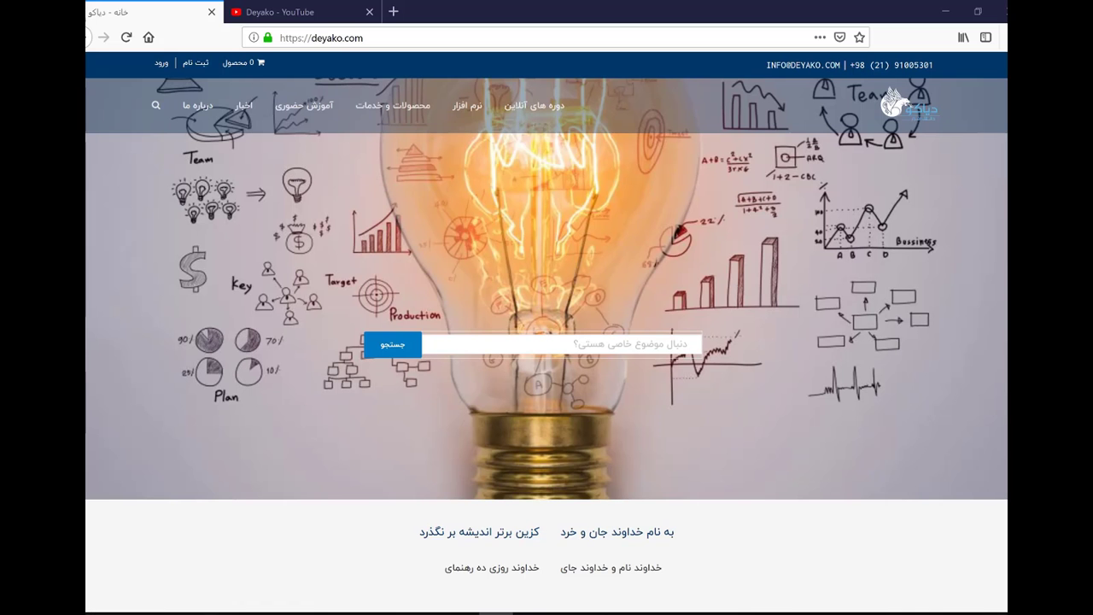
click(309, 14)
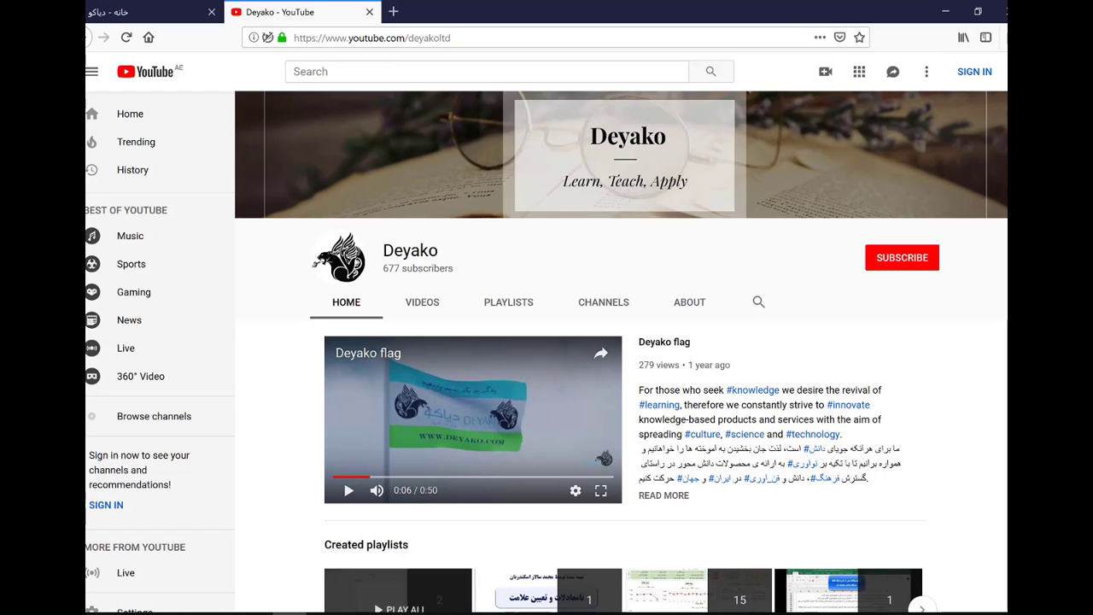